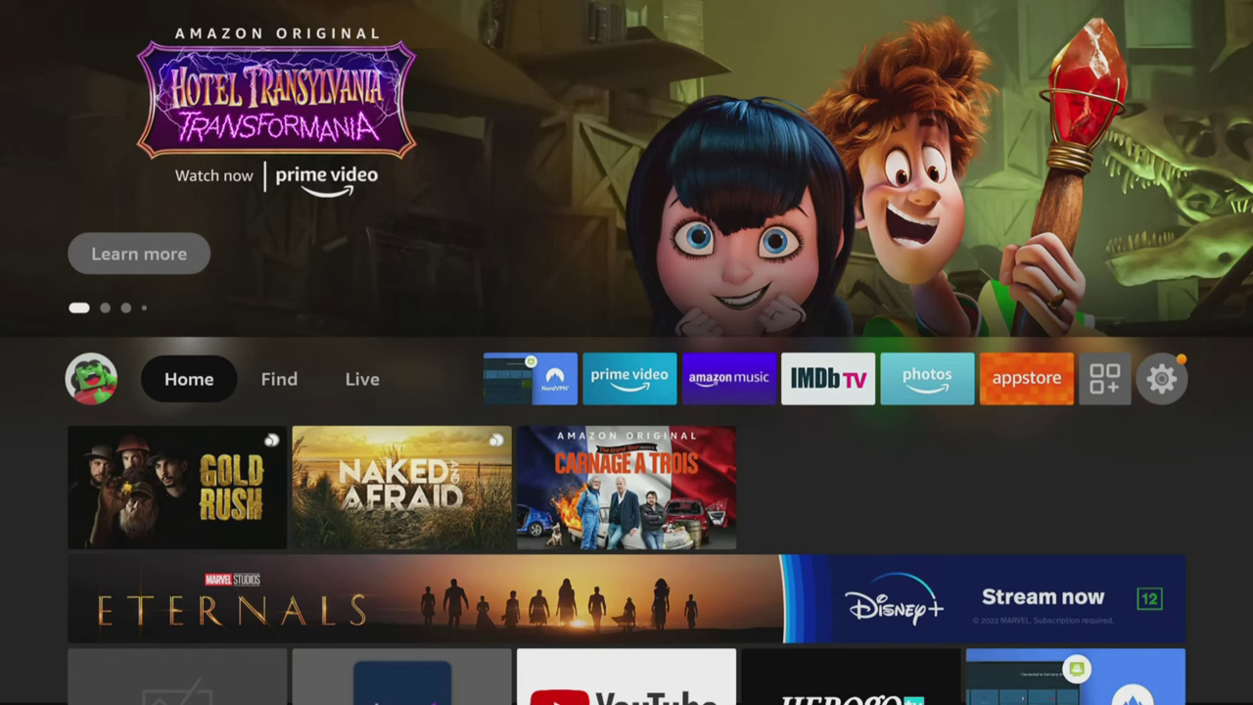
# Start a text search from the Find section.
pyautogui.press('Right')
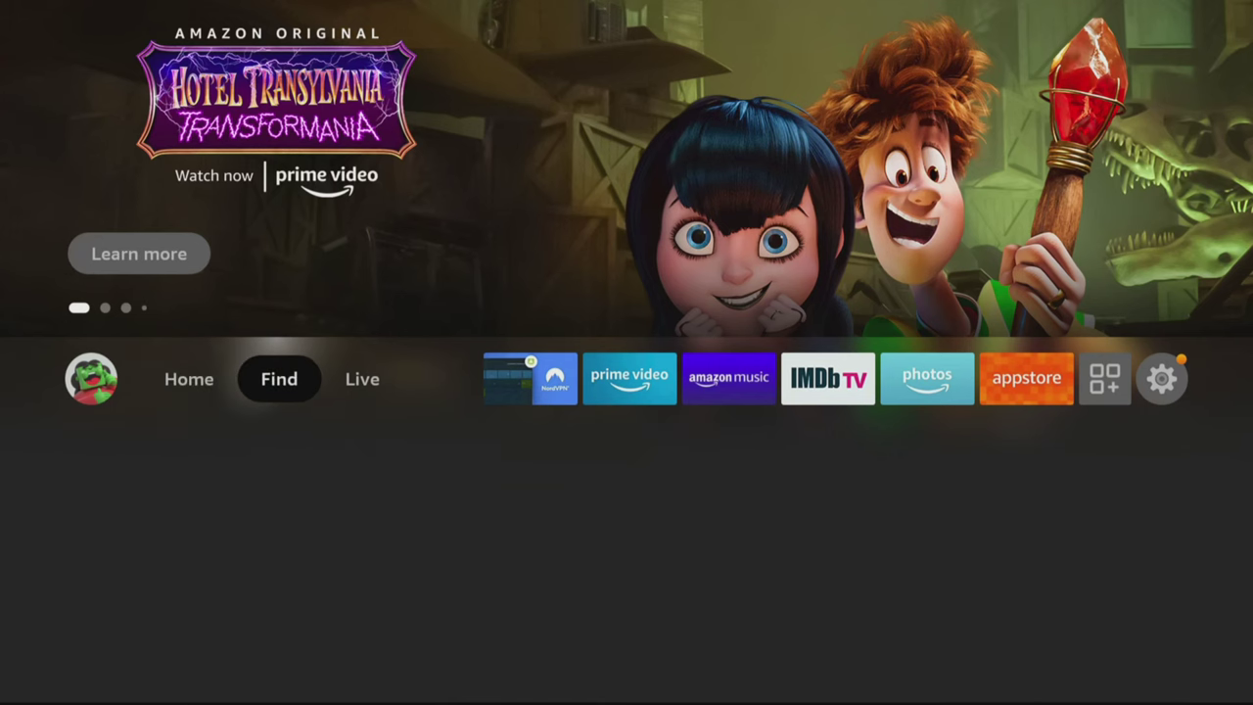
pyautogui.press('Down')
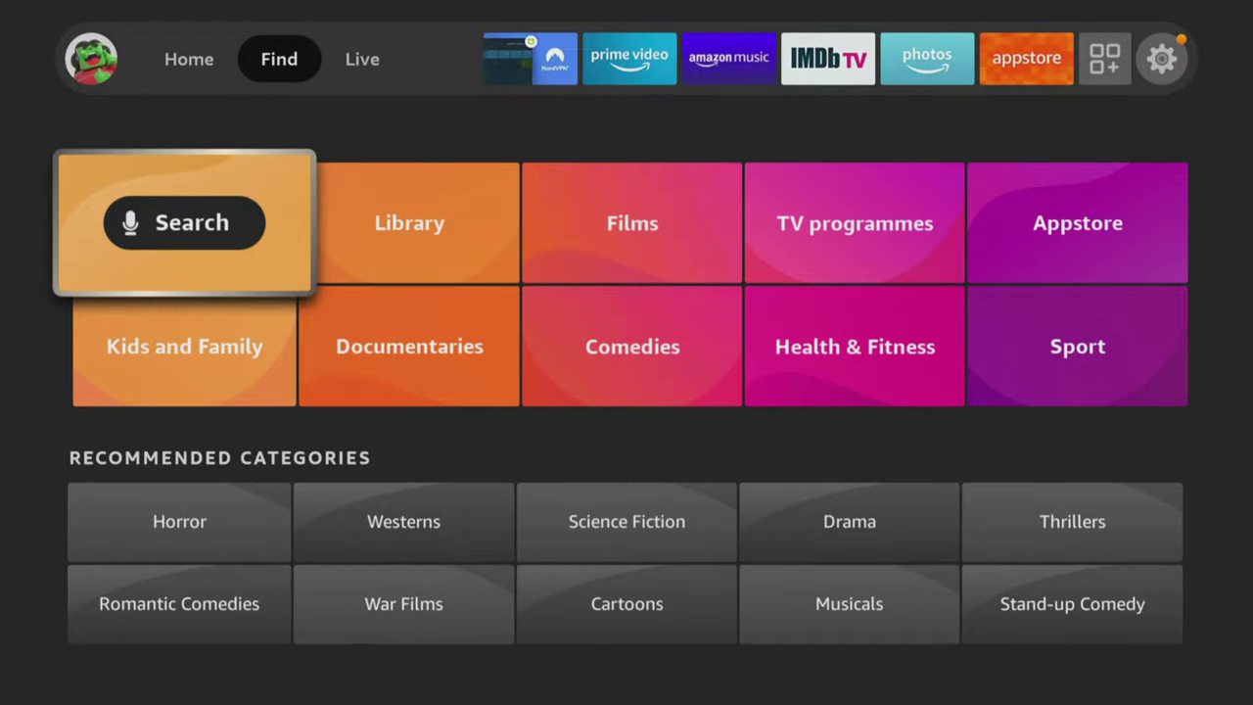
pyautogui.press('Return')
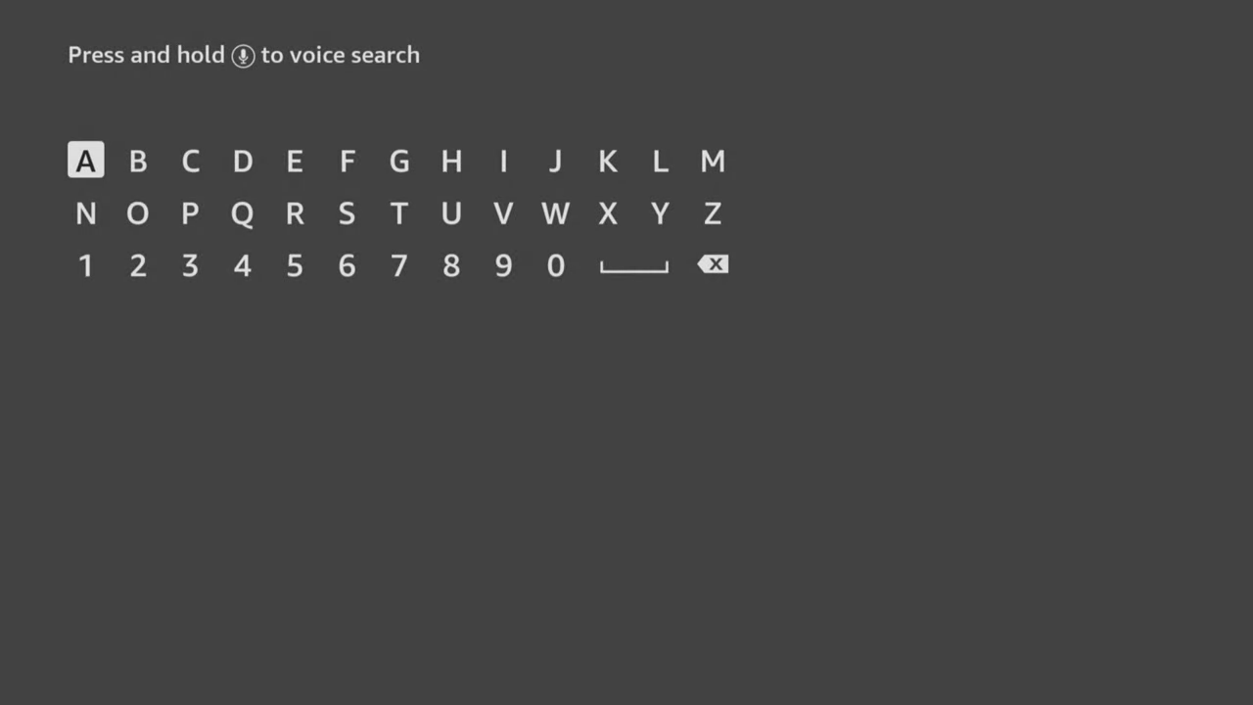
# Enter 'Dow' on the on-screen keyboard and choose the Downloader suggestion.
pyautogui.press('Right')
pyautogui.press('Right')
pyautogui.press('Right')
pyautogui.press('Return')
pyautogui.press('Down')
pyautogui.press('Left')
pyautogui.press('Left')
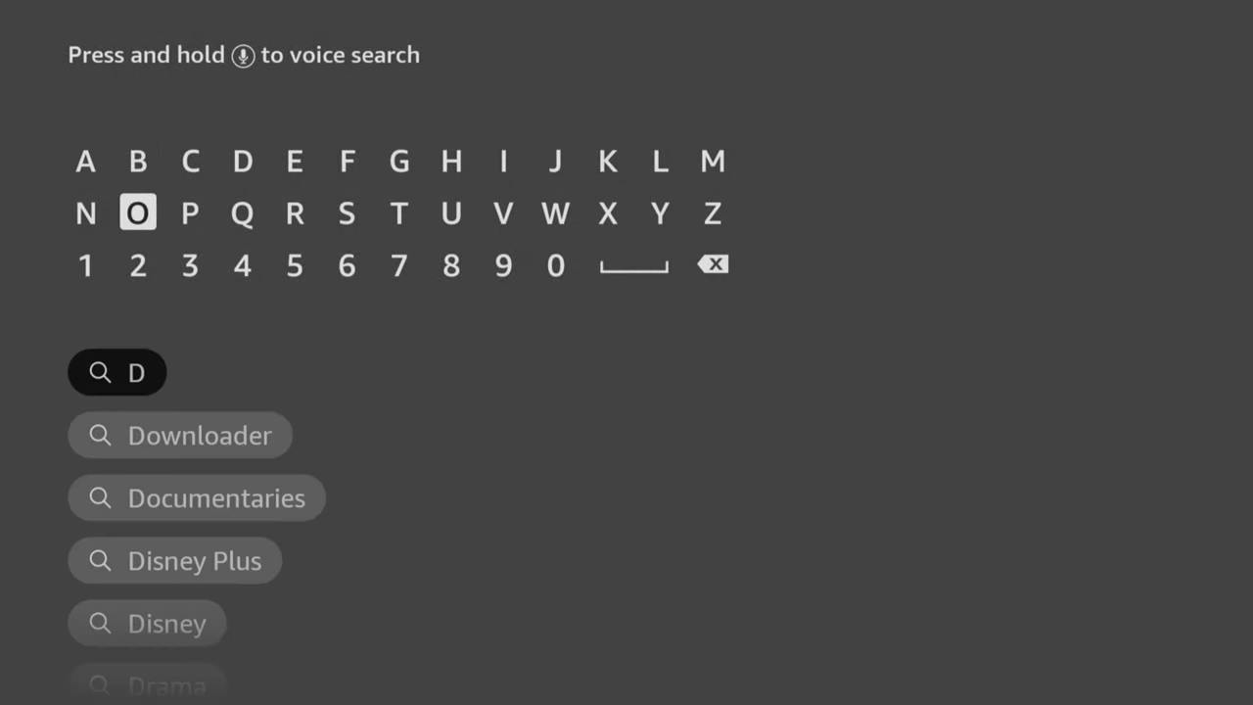
pyautogui.press('Return')
pyautogui.press('Left')
pyautogui.press('Left')
pyautogui.press('Left')
pyautogui.press('Left')
pyautogui.press('Left')
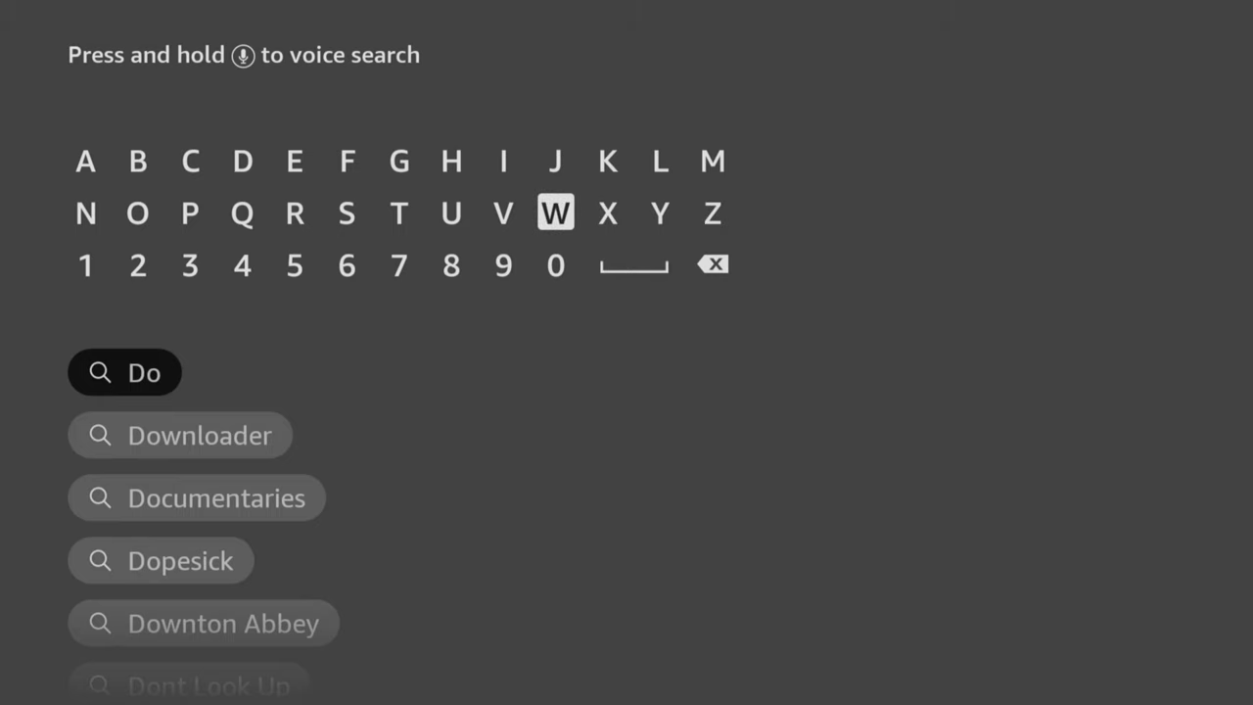
pyautogui.press('Return')
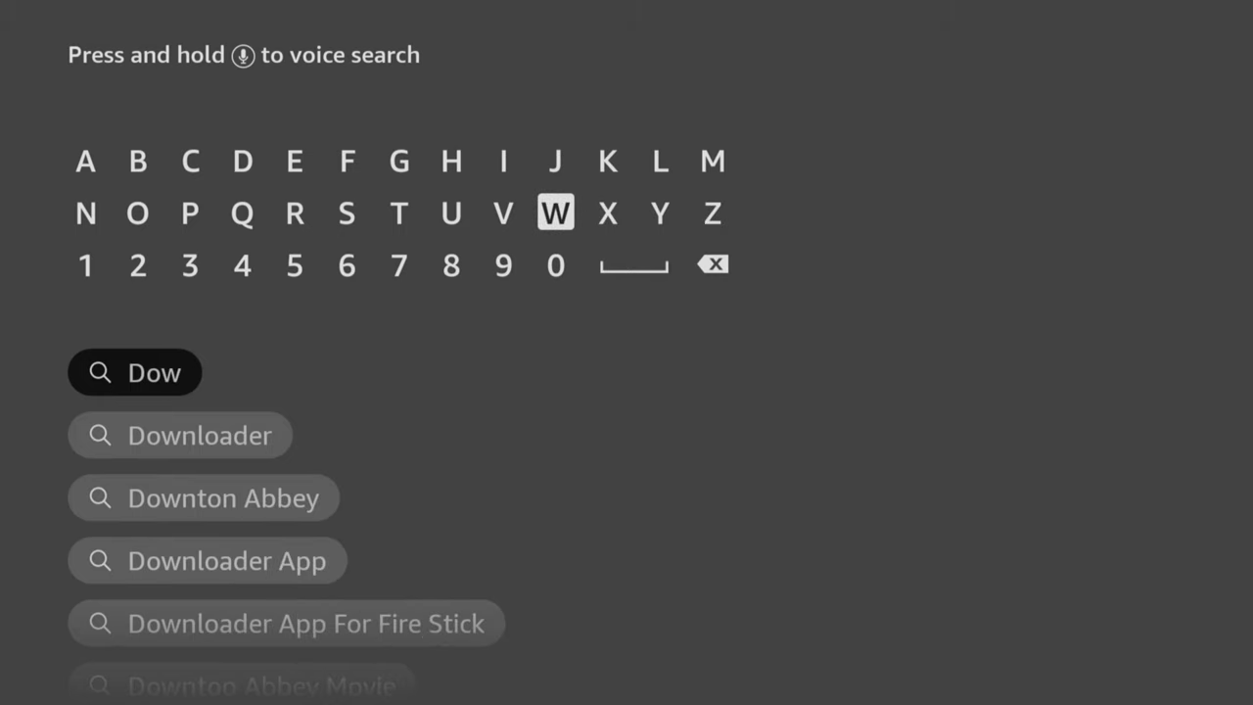
pyautogui.press('Down')
pyautogui.press('Down')
pyautogui.press('Down')
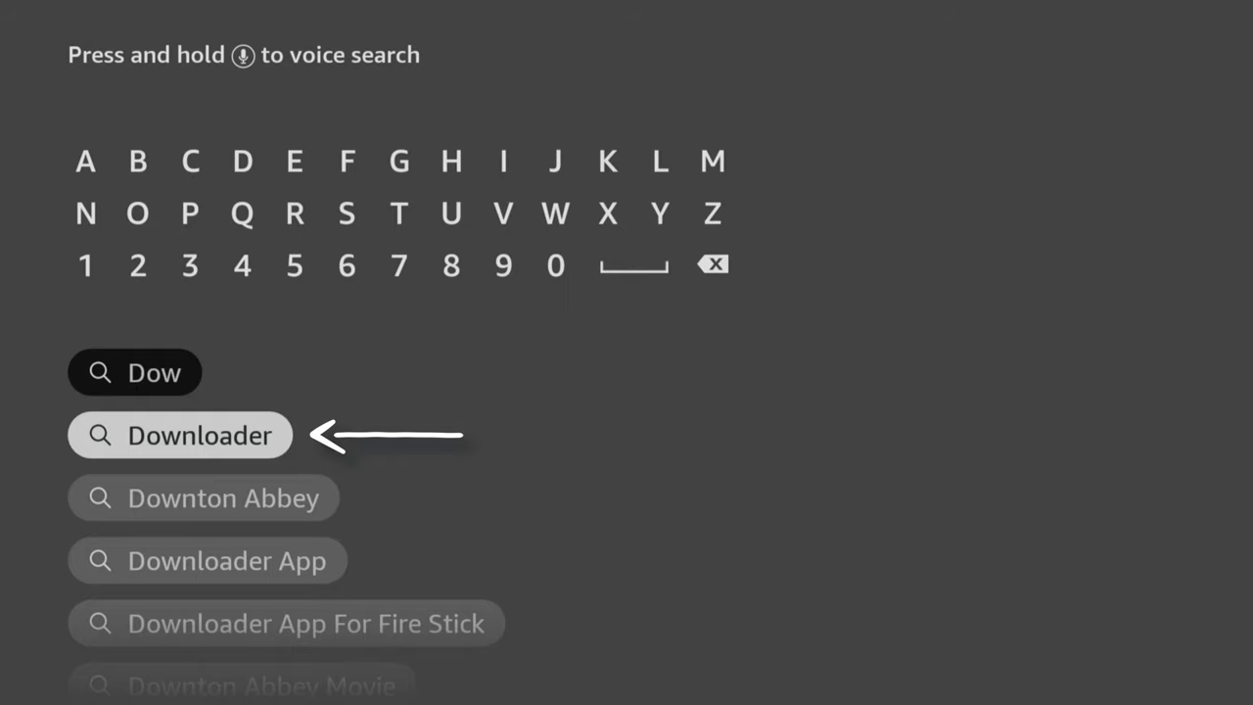
pyautogui.press('Return')
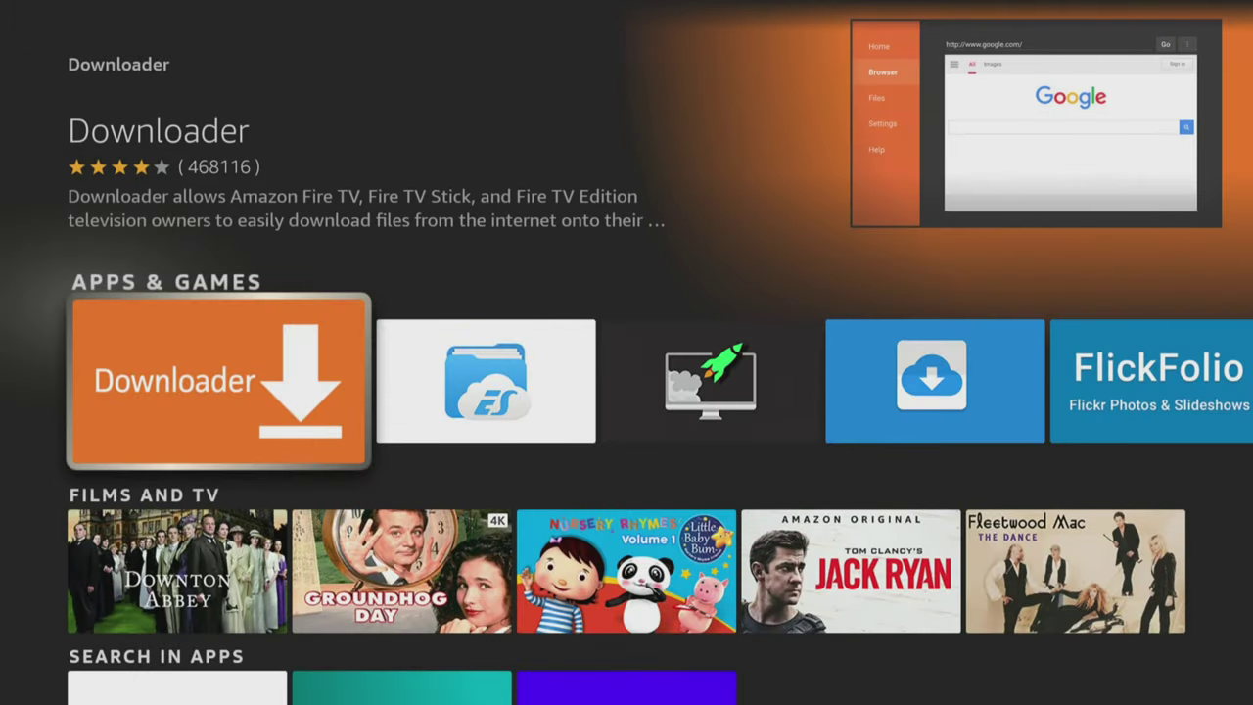
# Download and launch Downloader, allow file access, and dismiss the Quick Start Guide.
pyautogui.press('Return')
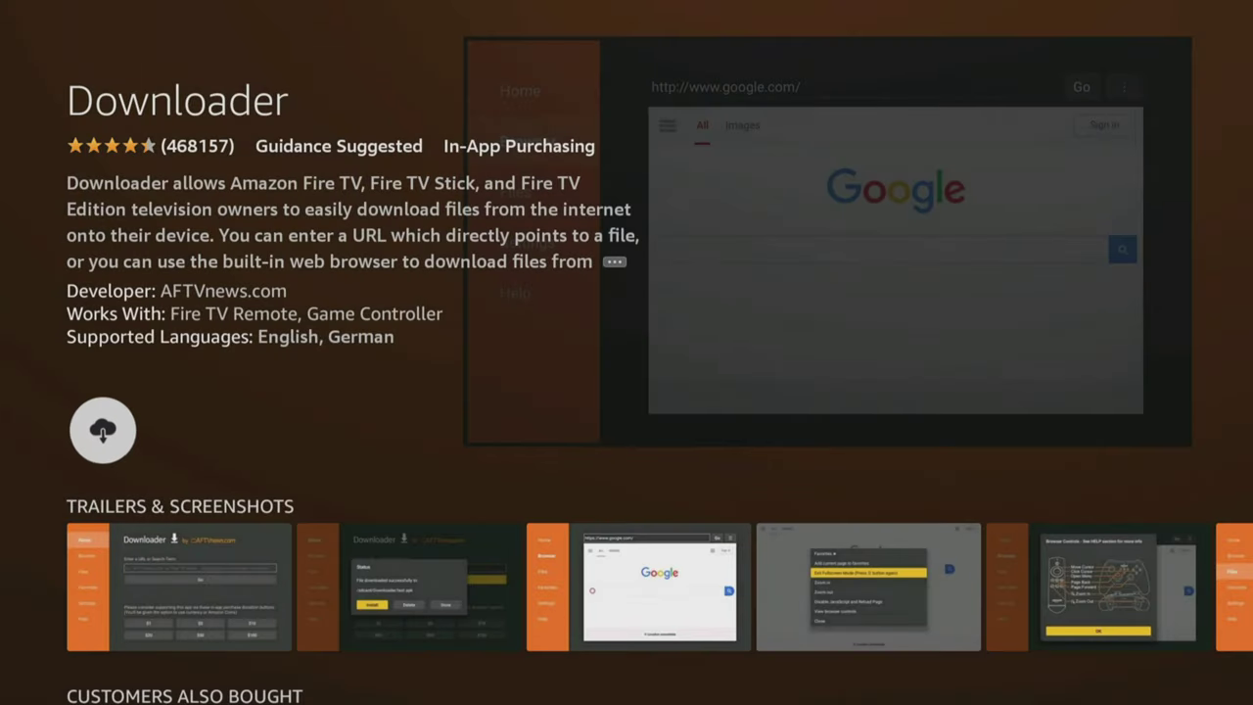
pyautogui.press('Return')
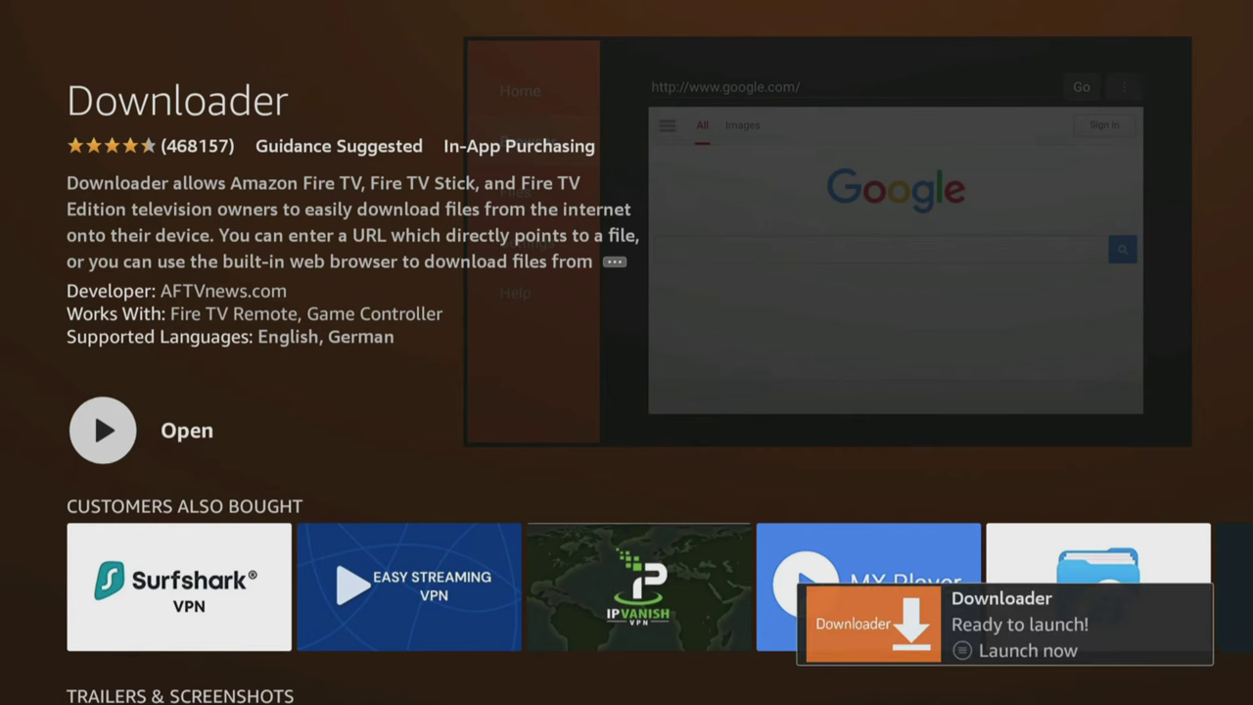
pyautogui.press('Return')
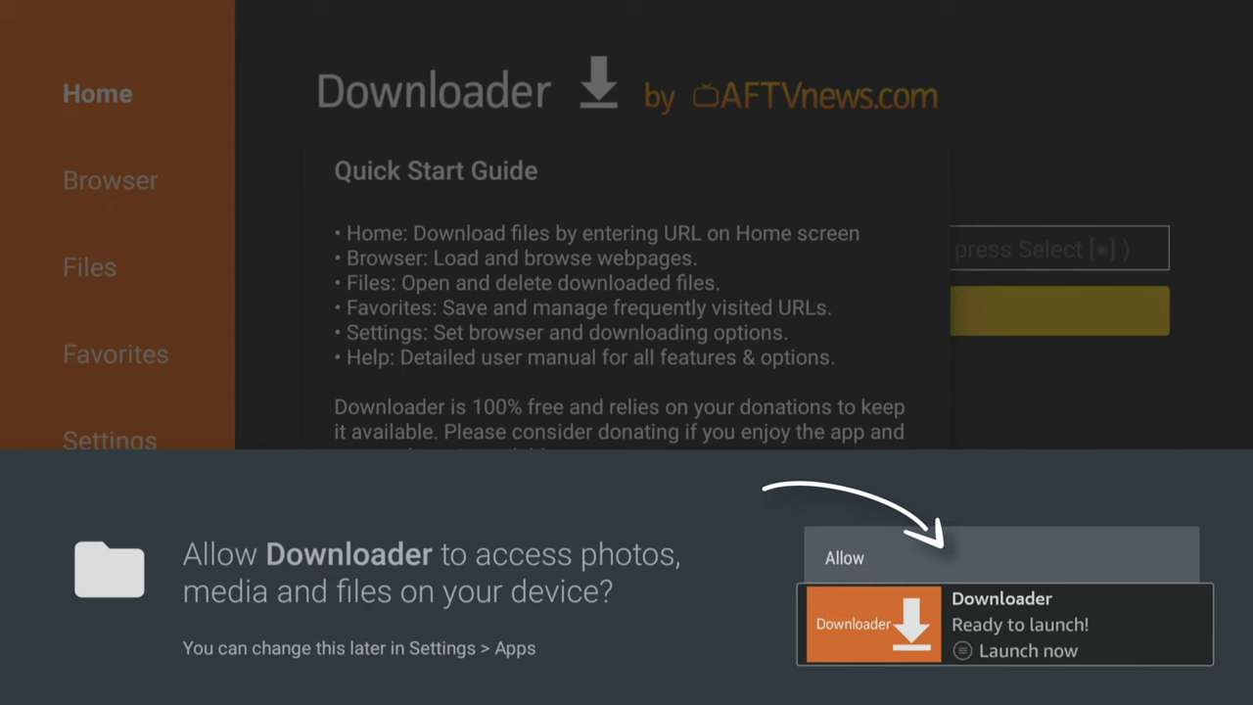
pyautogui.press('Return')
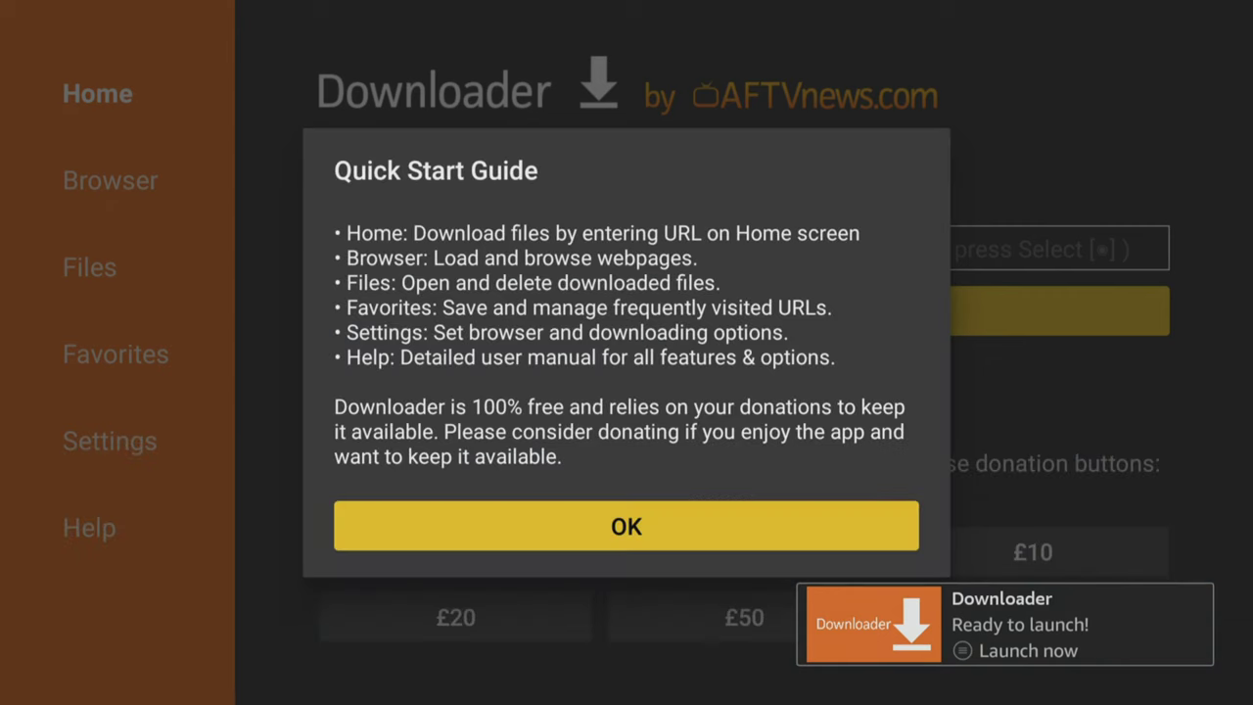
pyautogui.press('Return')
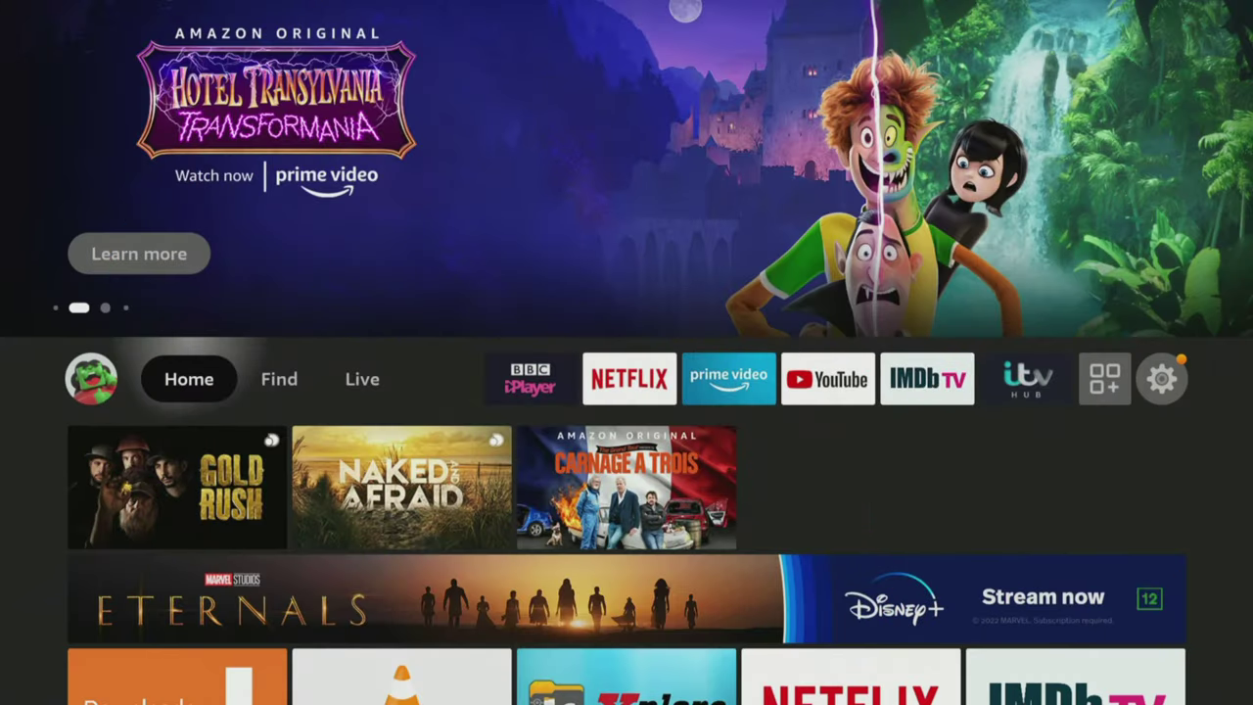
# Turn on Install unknown apps for Downloader under My Fire TV > Developer Options.
pyautogui.press('Left')
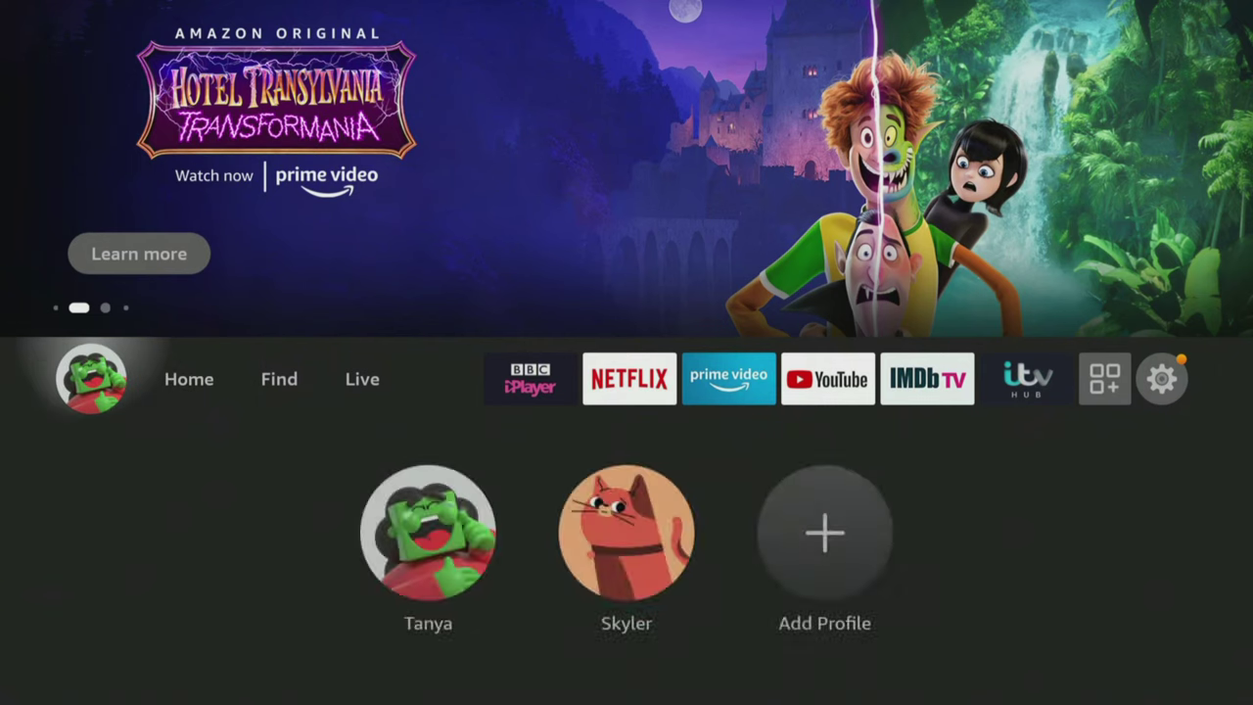
pyautogui.press('Left')
pyautogui.press('Down')
pyautogui.press('Down')
pyautogui.press('Down')
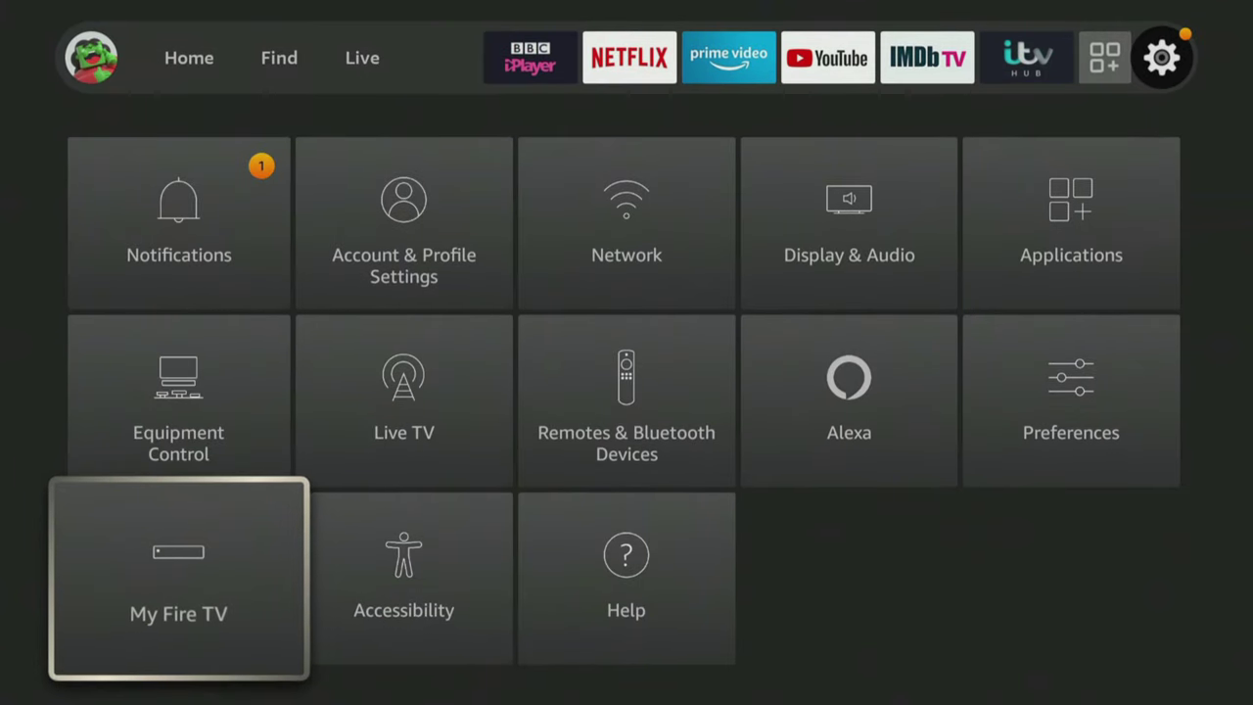
pyautogui.press('Return')
pyautogui.press('Down')
pyautogui.press('Down')
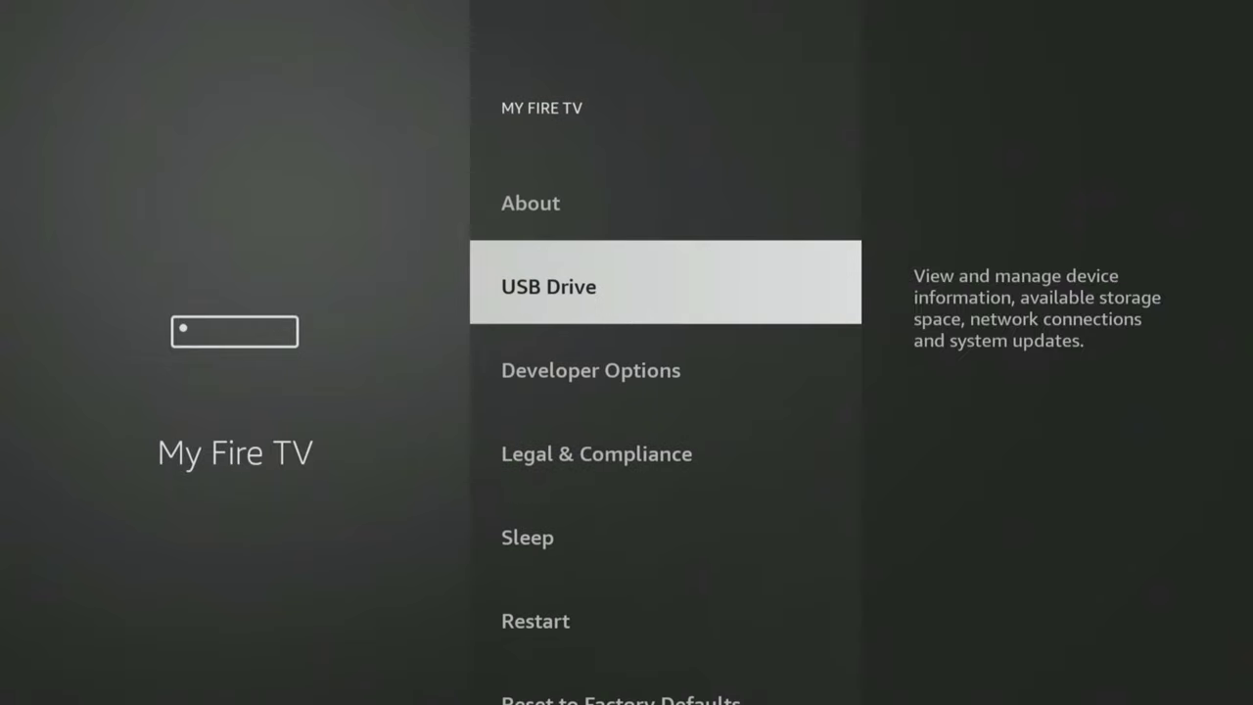
pyautogui.press('Return')
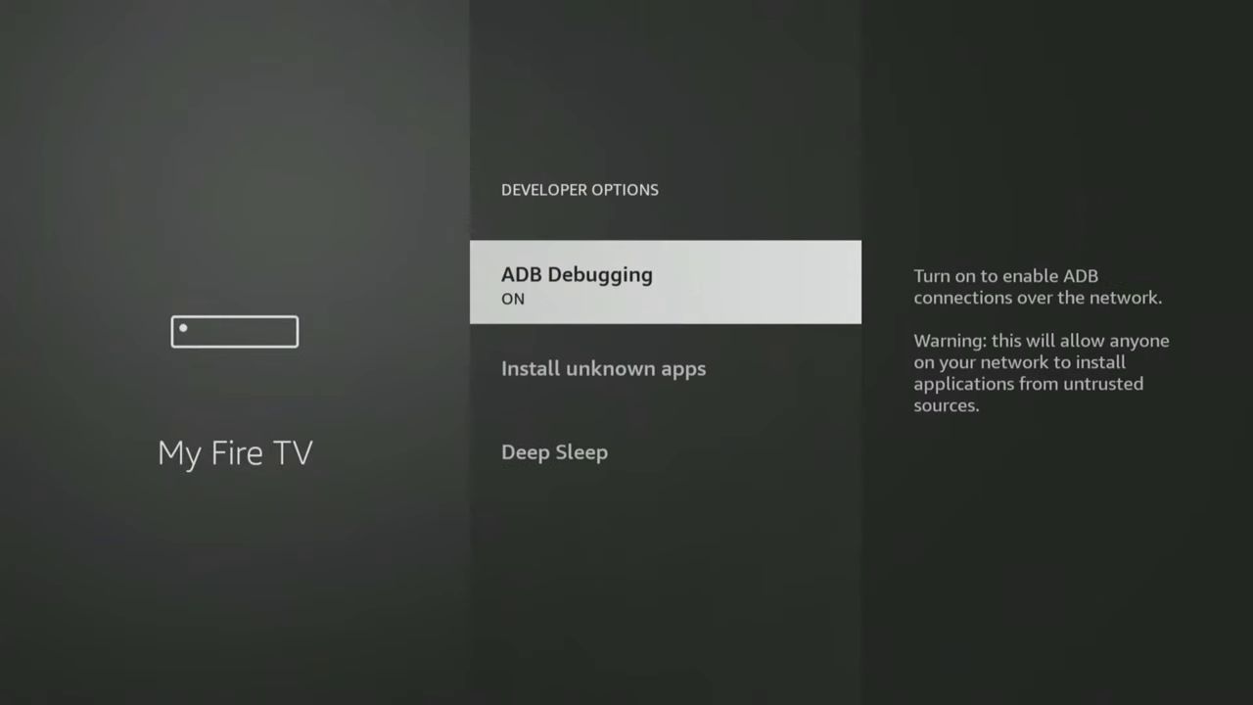
pyautogui.press('Down')
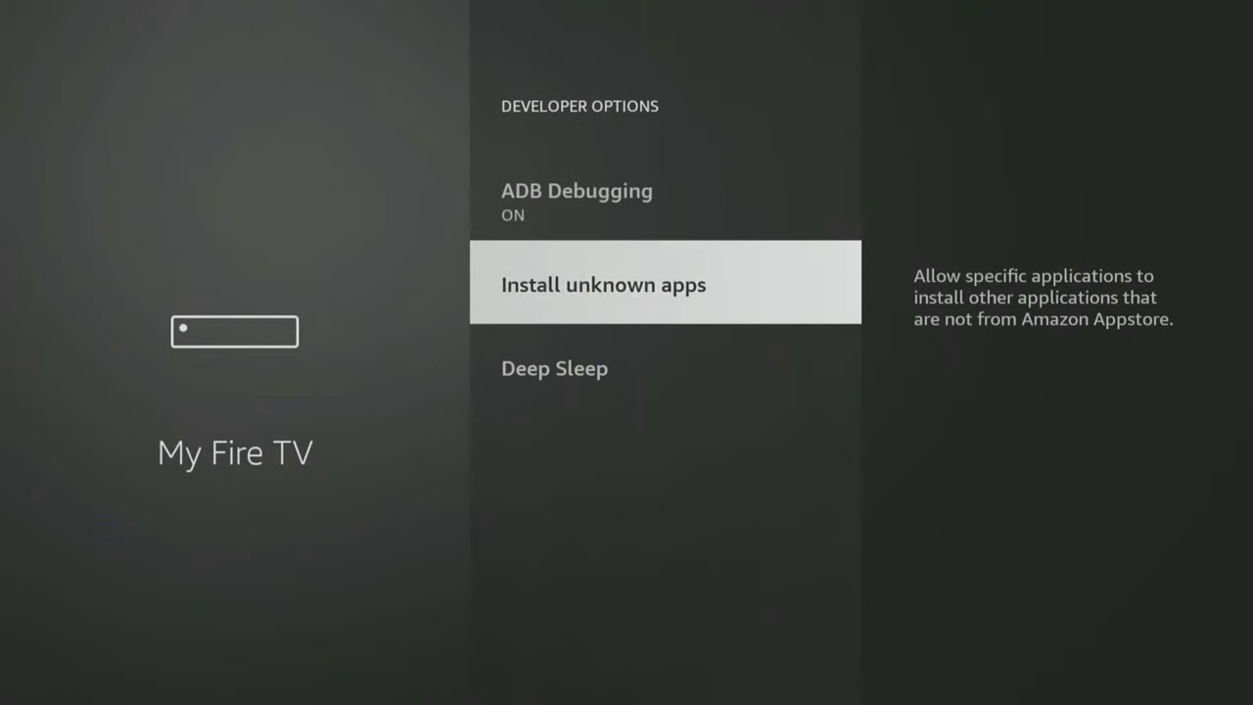
pyautogui.press('Return')
pyautogui.press('Down')
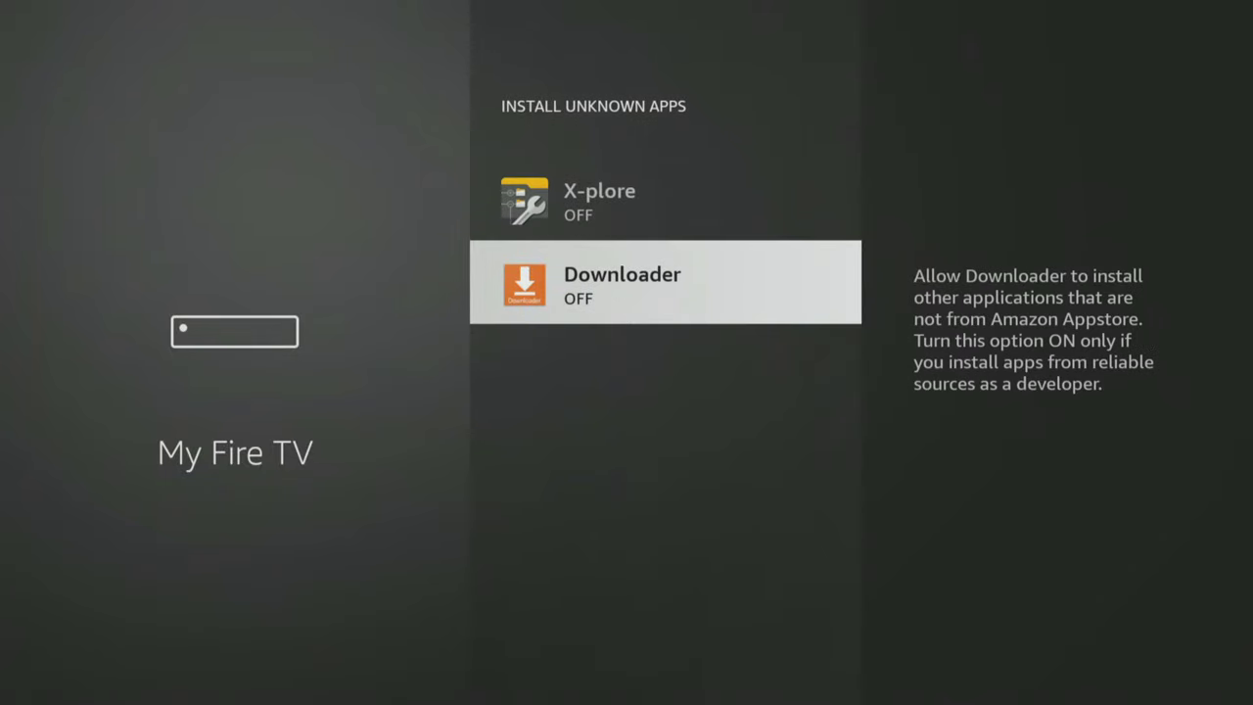
pyautogui.press('Return')
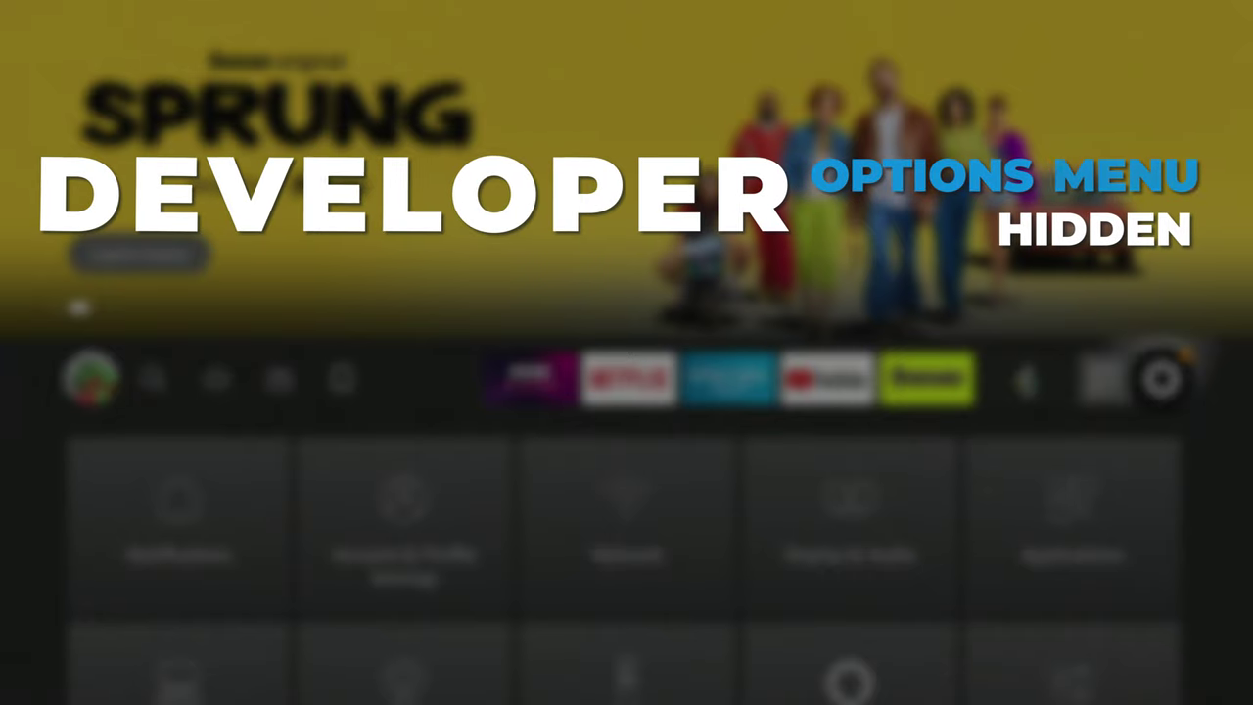
# Open My Fire TV > About and try unlocking developer options.
pyautogui.press('Down')
pyautogui.press('Down')
pyautogui.press('Down')
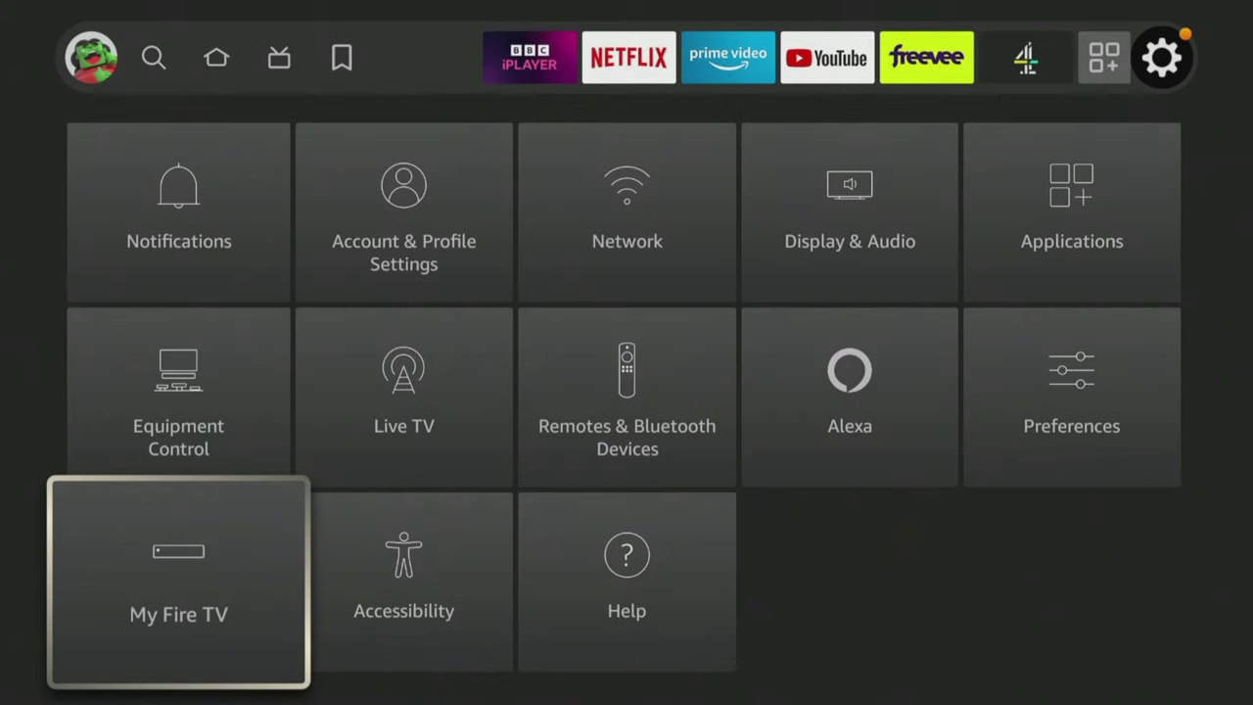
pyautogui.press('Return')
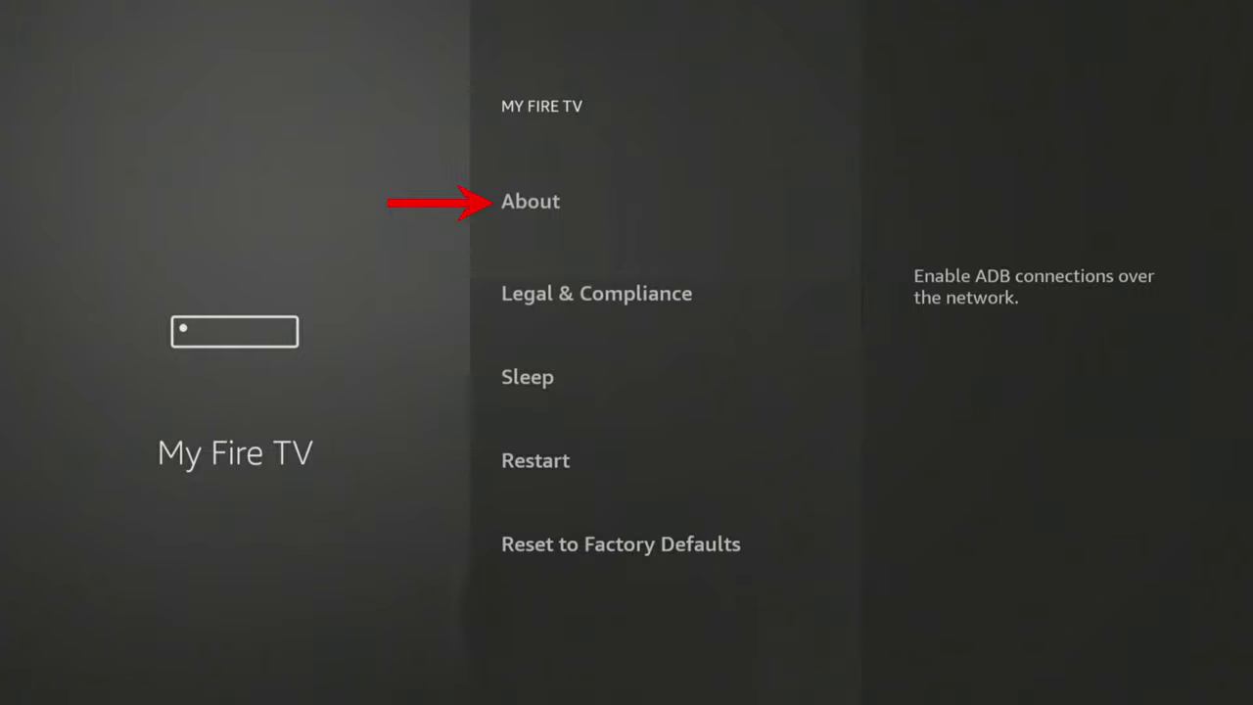
pyautogui.press('Return')
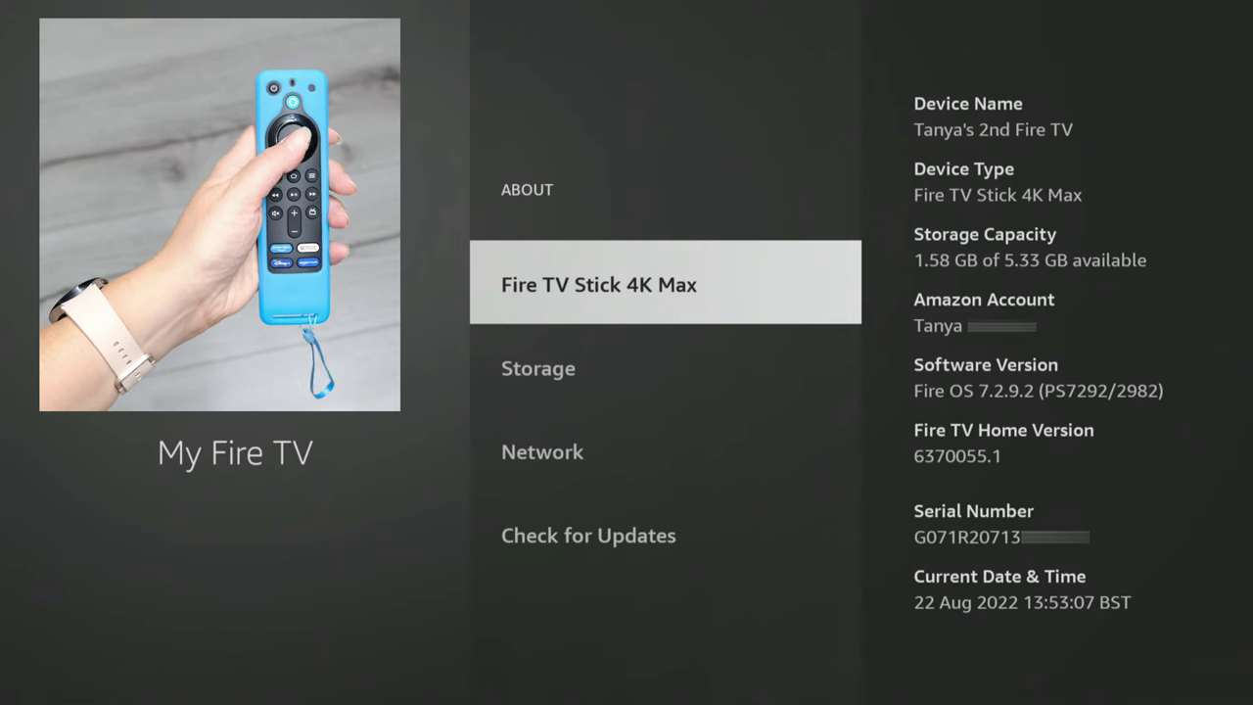
pyautogui.press('Return')
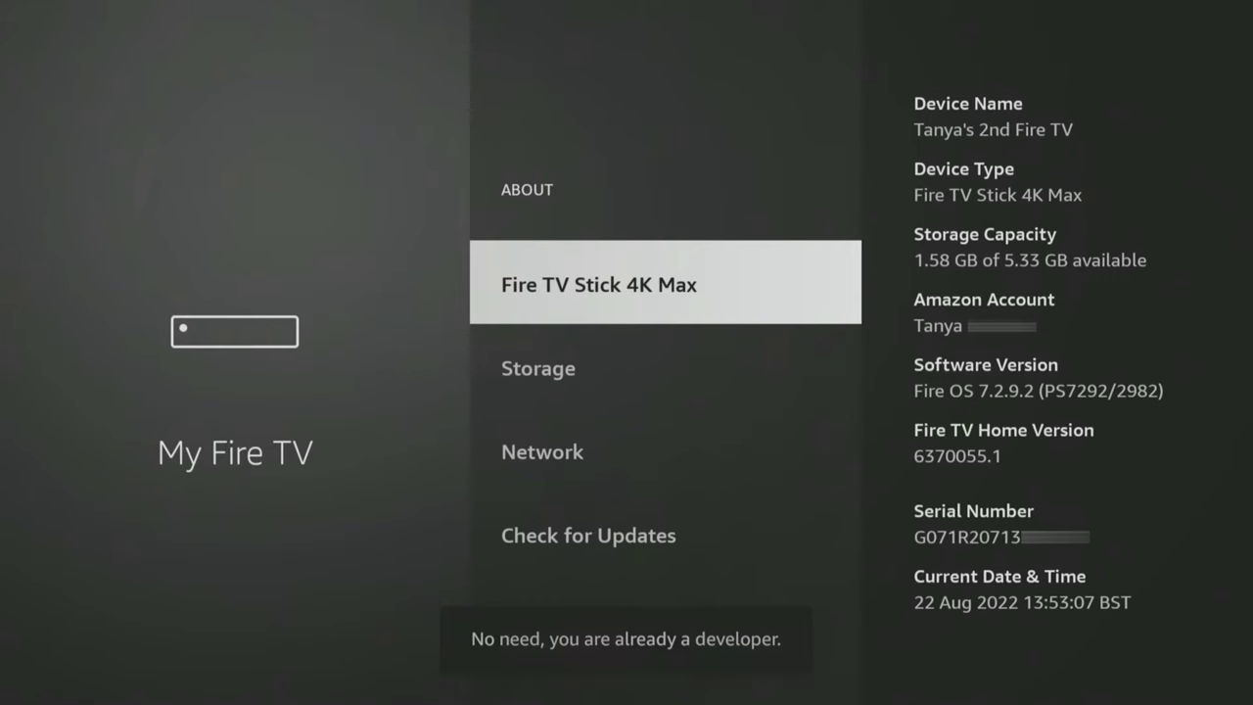
pyautogui.press('Escape')
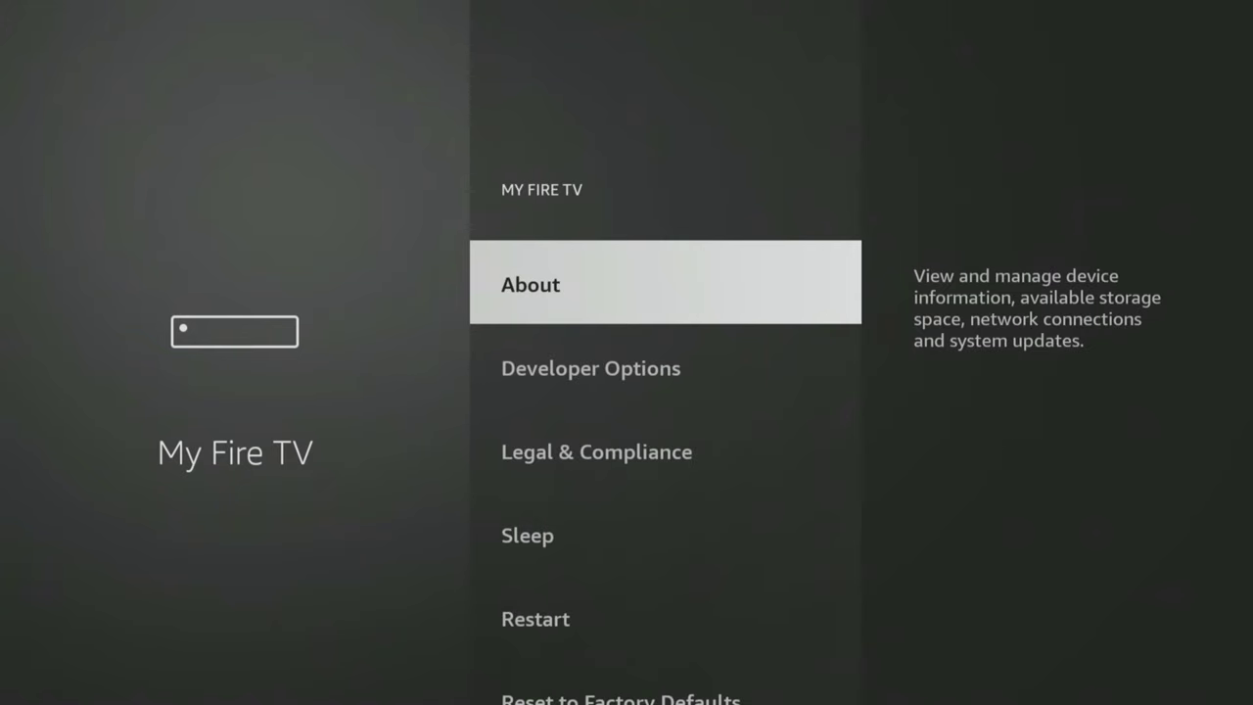
# Switch Downloader ON under Developer Options > Install unknown apps.
pyautogui.press('Down')
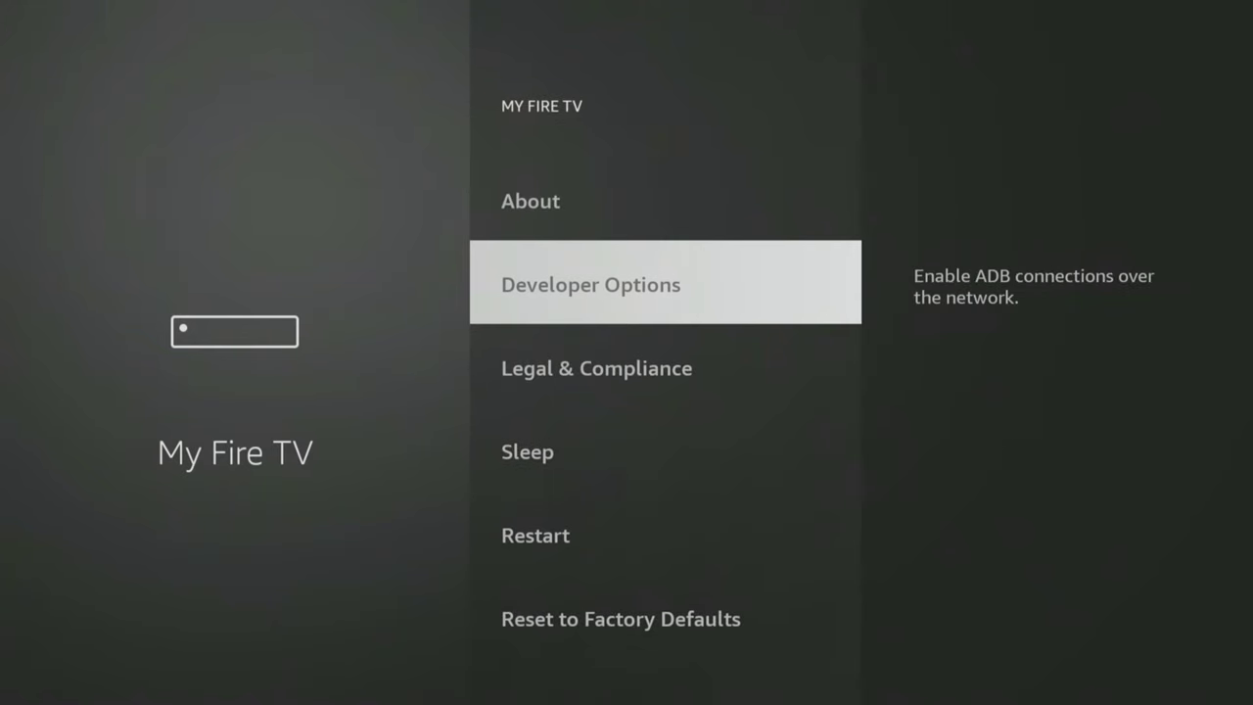
pyautogui.press('Return')
pyautogui.press('Down')
pyautogui.press('Return')
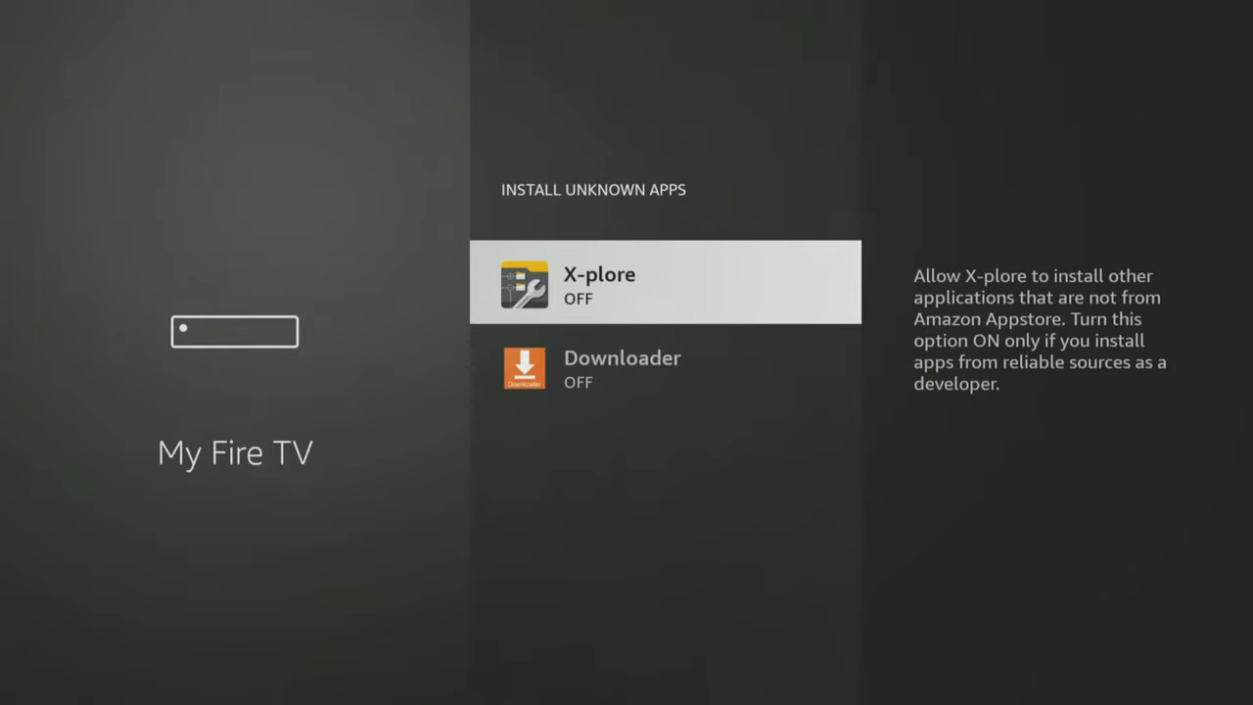
pyautogui.press('Down')
pyautogui.press('Return')
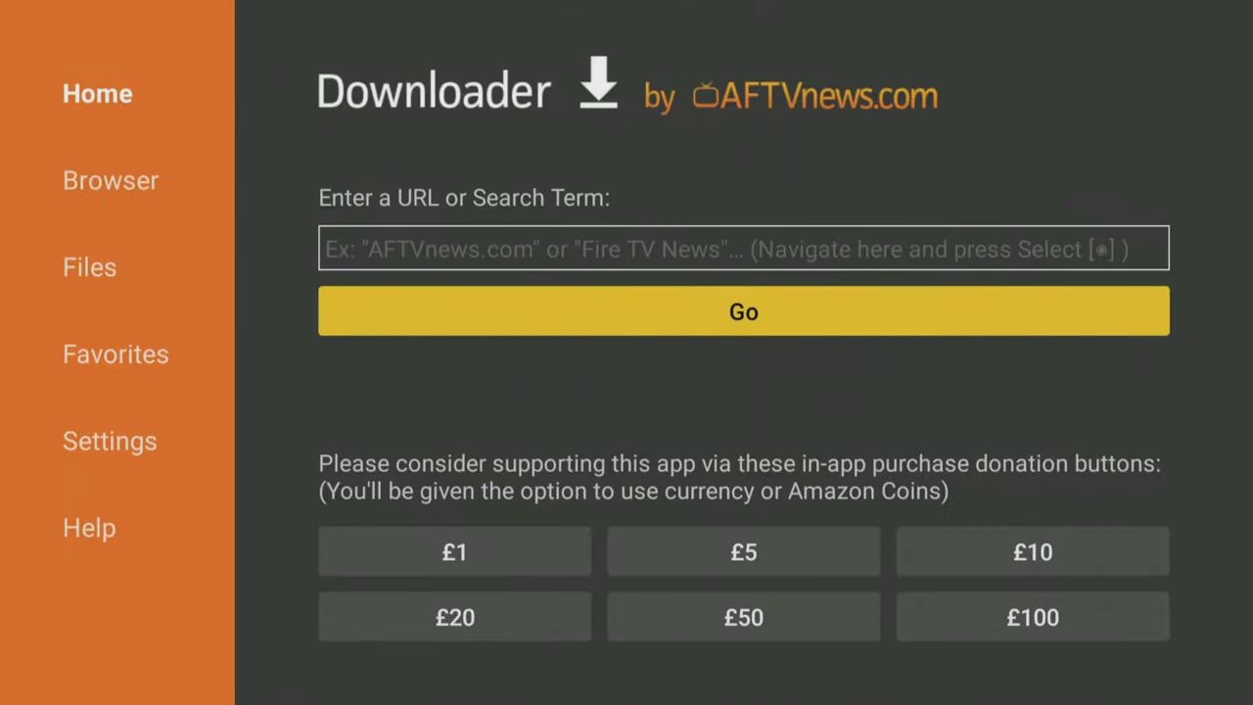
# Enter the short code 28907 in Downloader's URL field and load the page.
pyautogui.press('Up')
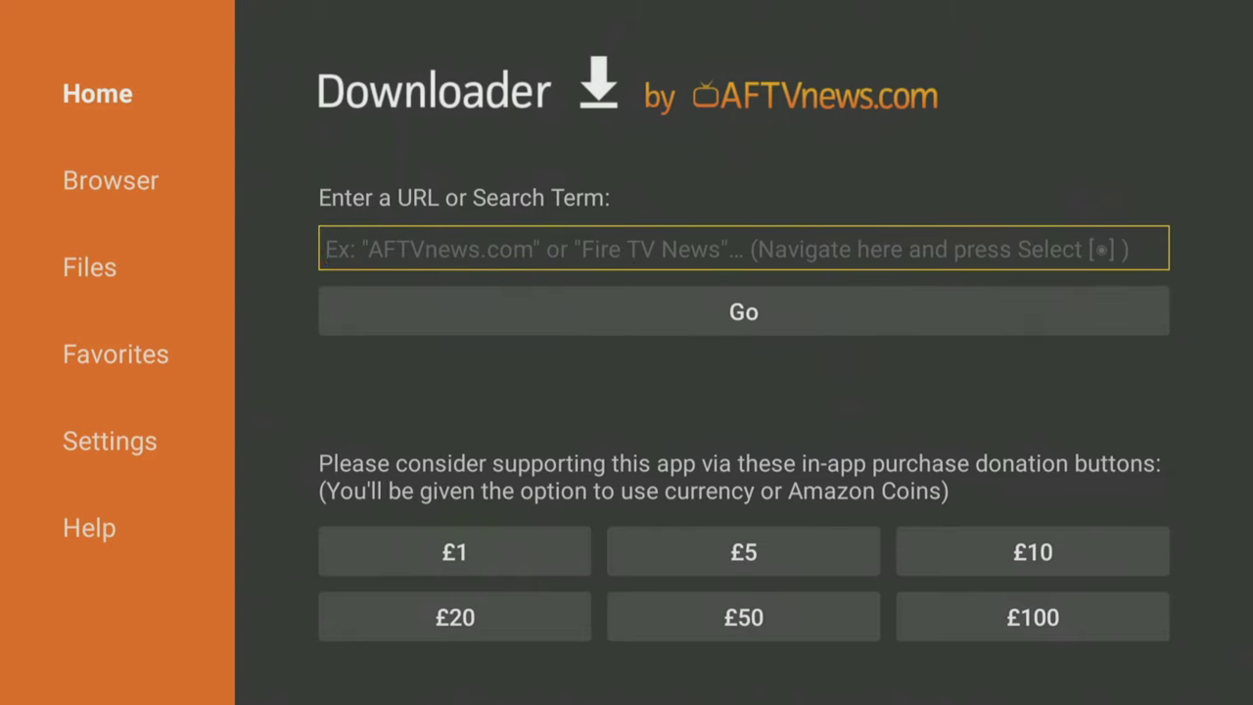
pyautogui.press('Return')
pyautogui.write('2')
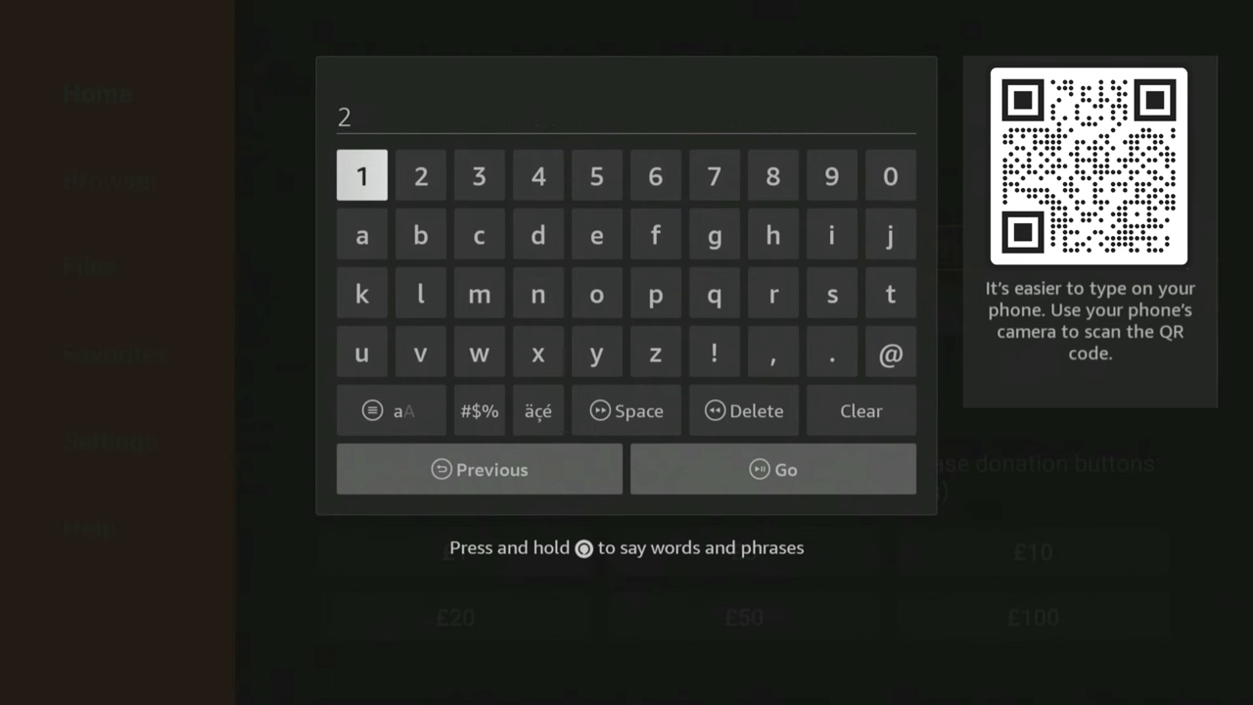
pyautogui.write('8907')
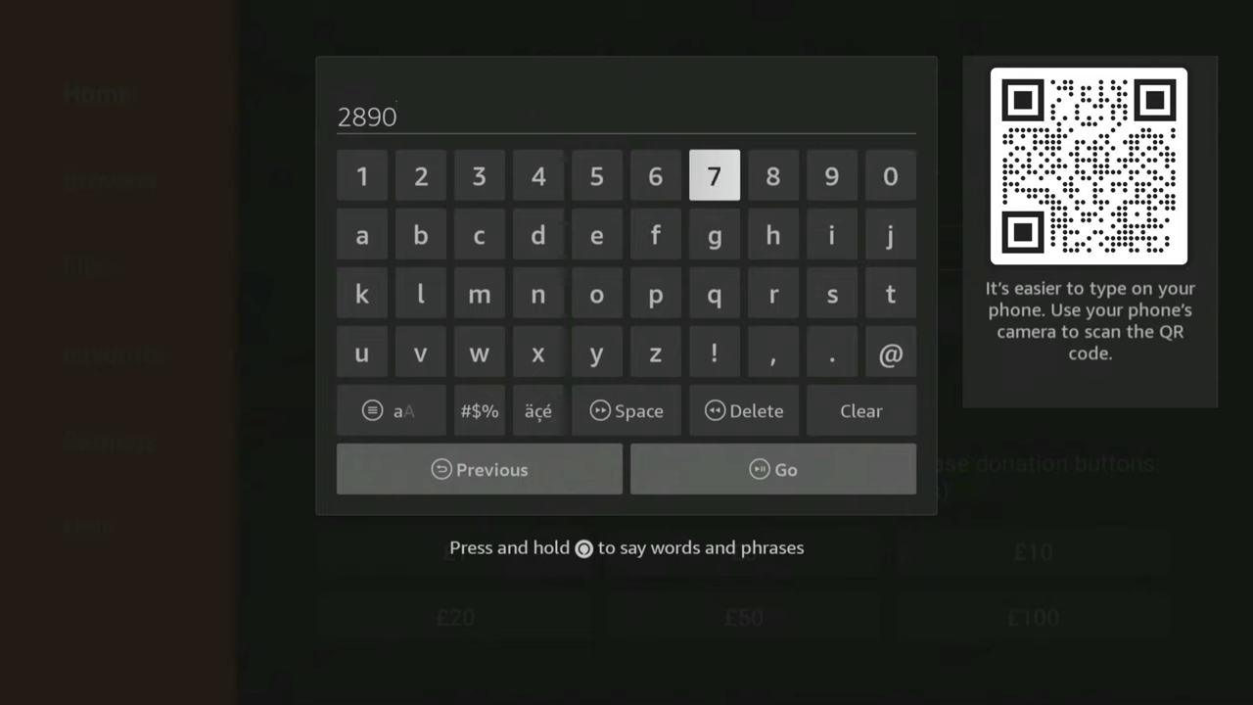
pyautogui.press('Down')
pyautogui.press('Down')
pyautogui.press('Down')
pyautogui.press('Down')
pyautogui.press('Down')
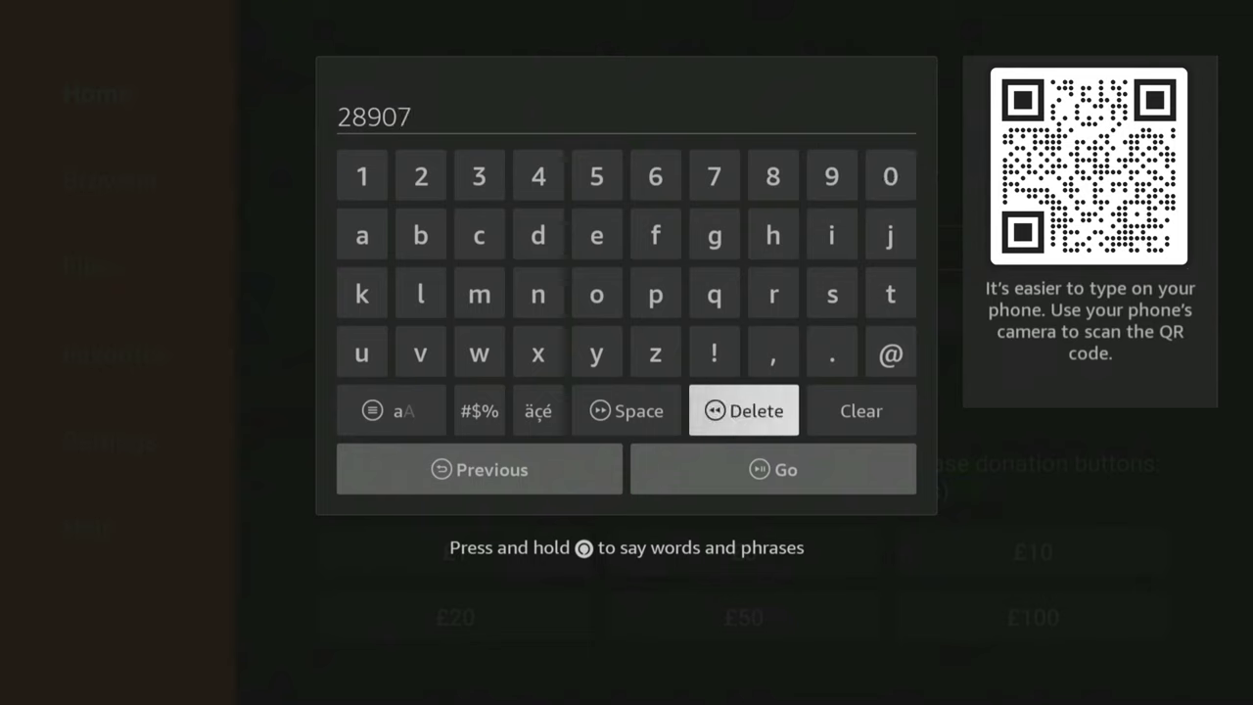
pyautogui.press('Return')
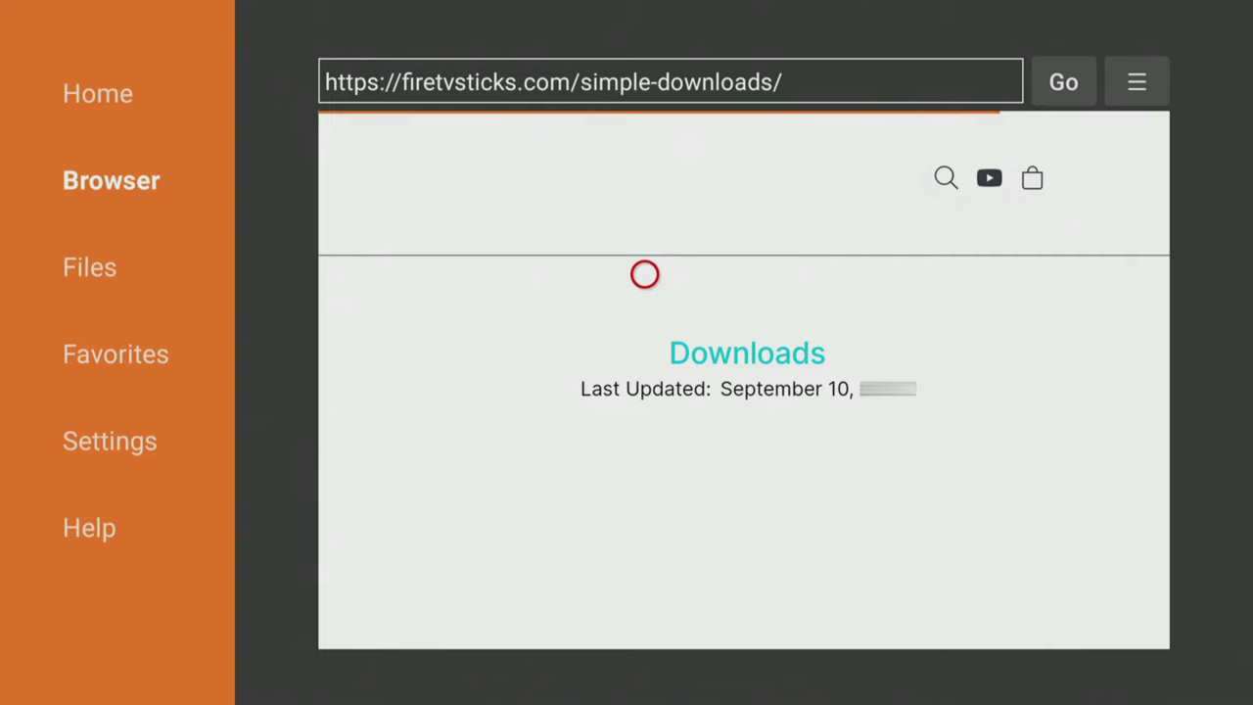
# Show the Downloads page fullscreen and save it as favorite 'Simple Downloads - Firetvsticks'.
pyautogui.press('Menu')
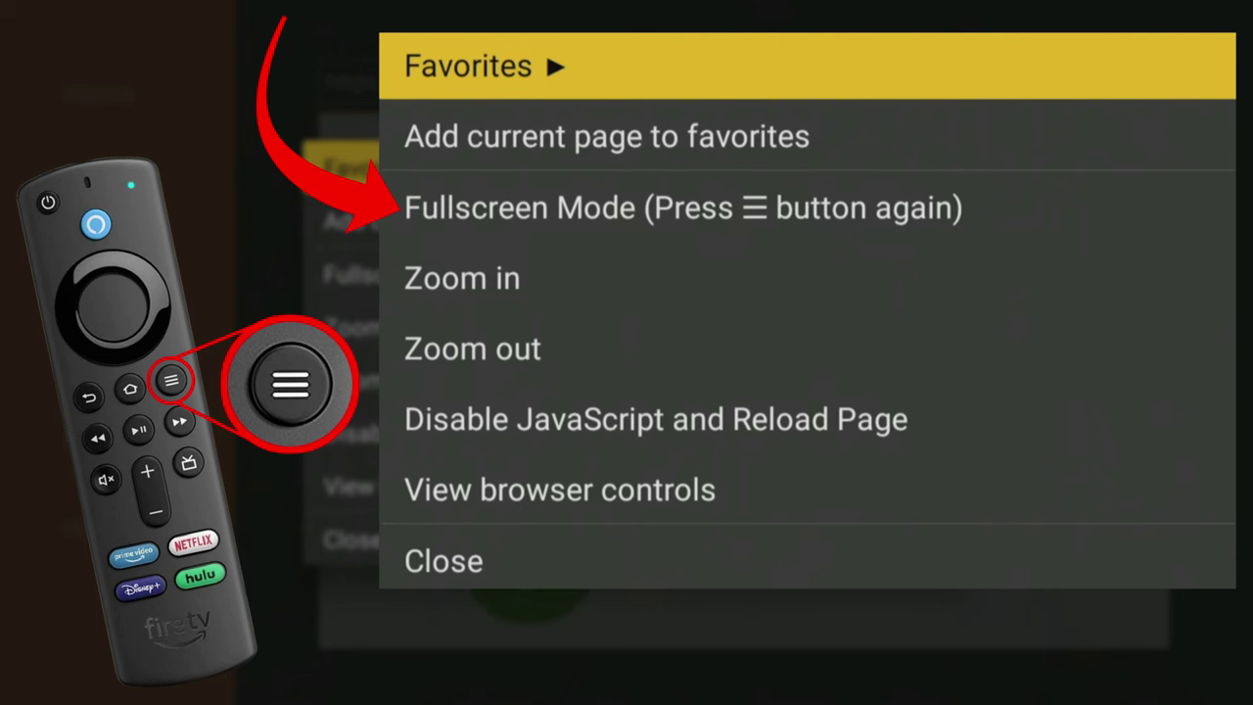
pyautogui.press('Menu')
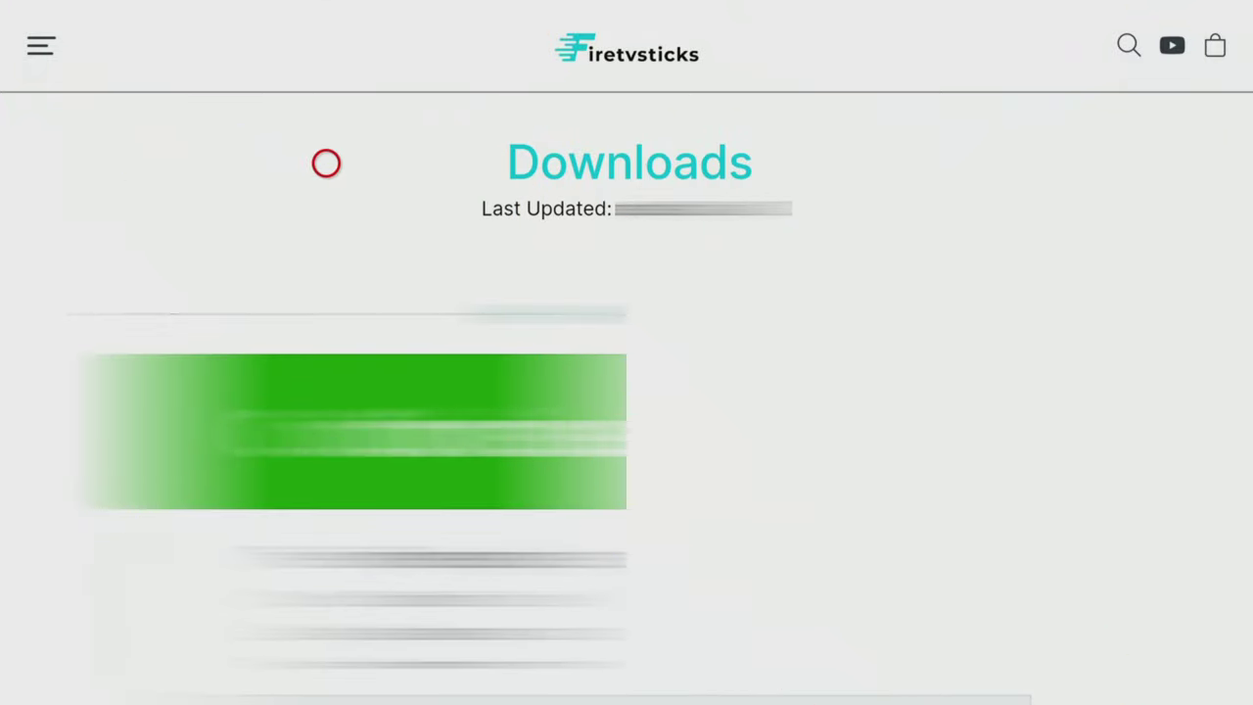
pyautogui.press('Menu')
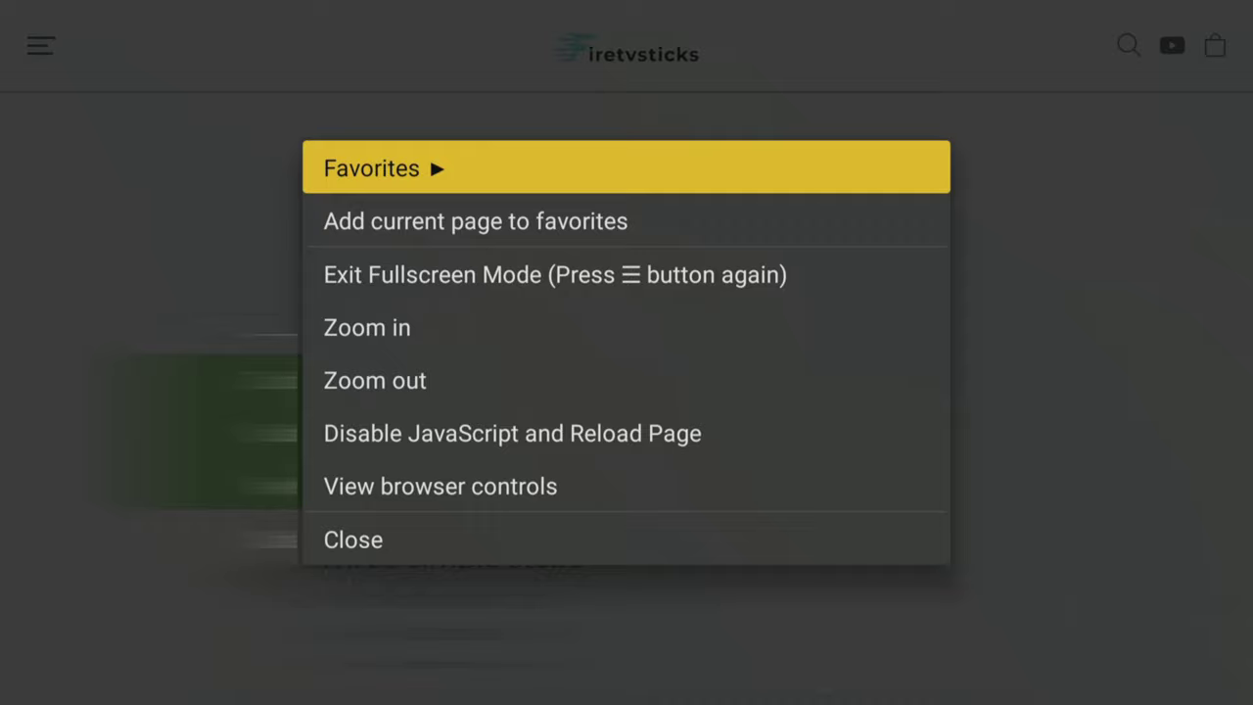
pyautogui.press('Down')
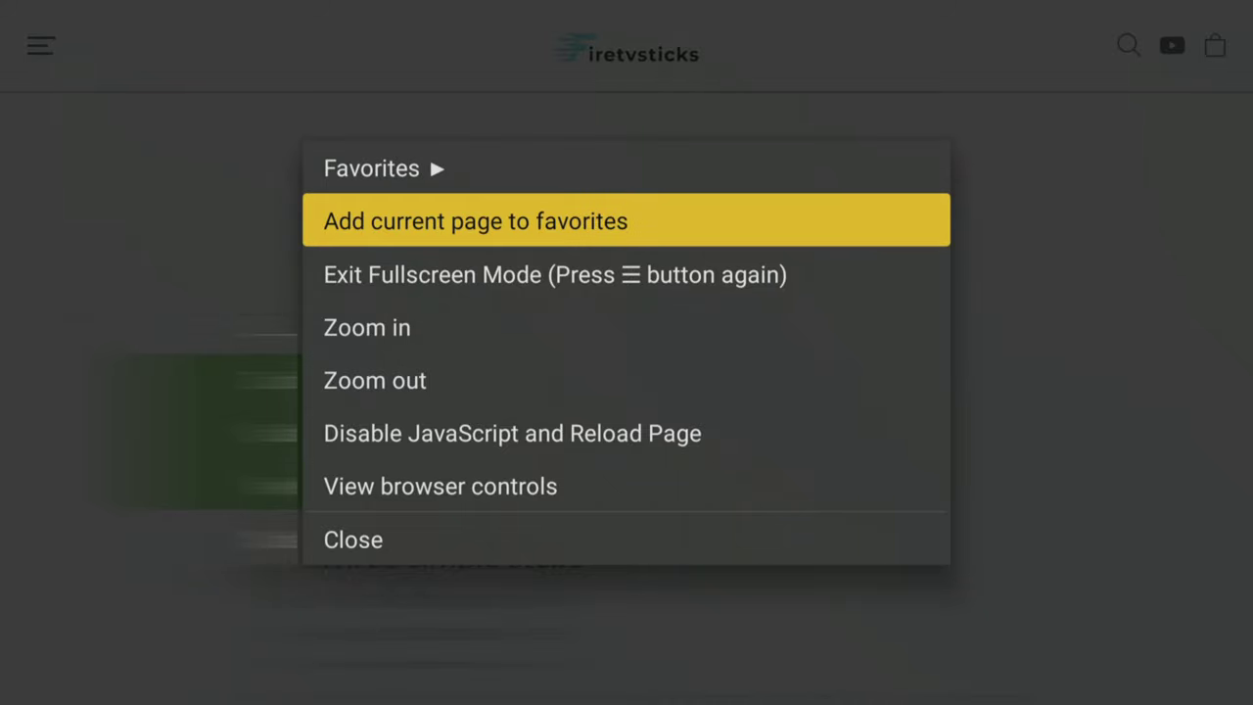
pyautogui.press('Return')
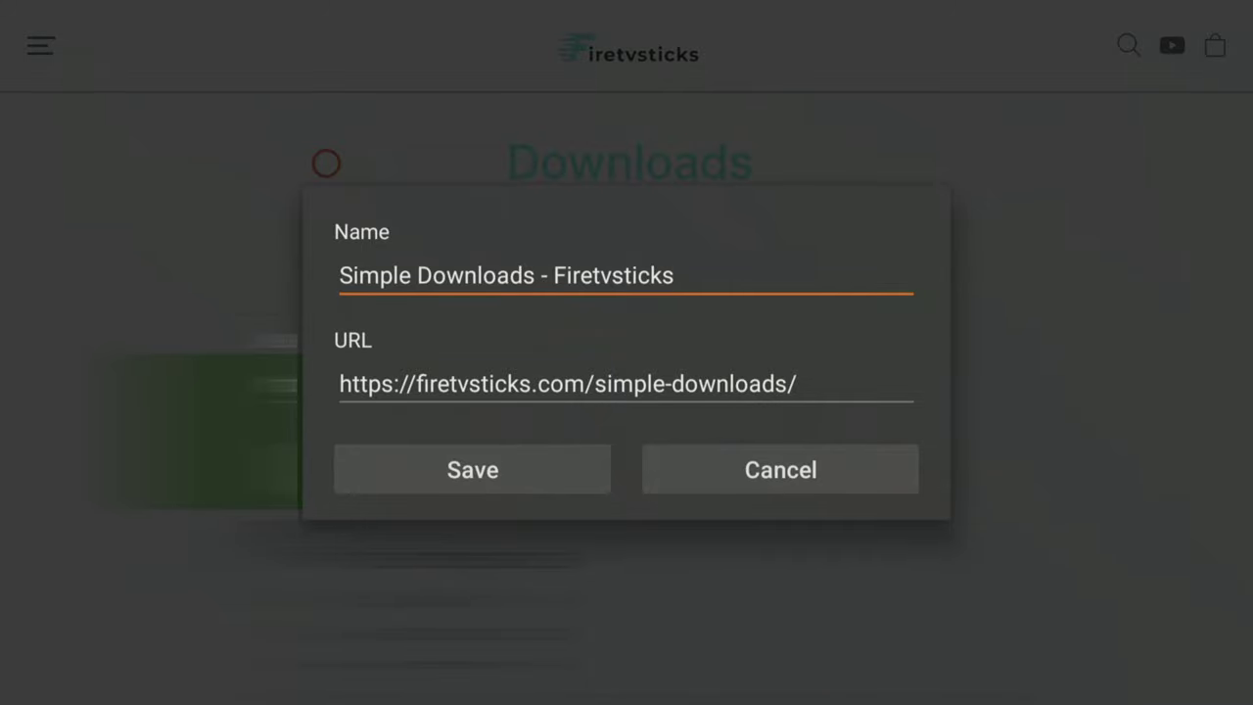
pyautogui.press('Down')
pyautogui.press('Down')
pyautogui.press('Down')
pyautogui.press('Left')
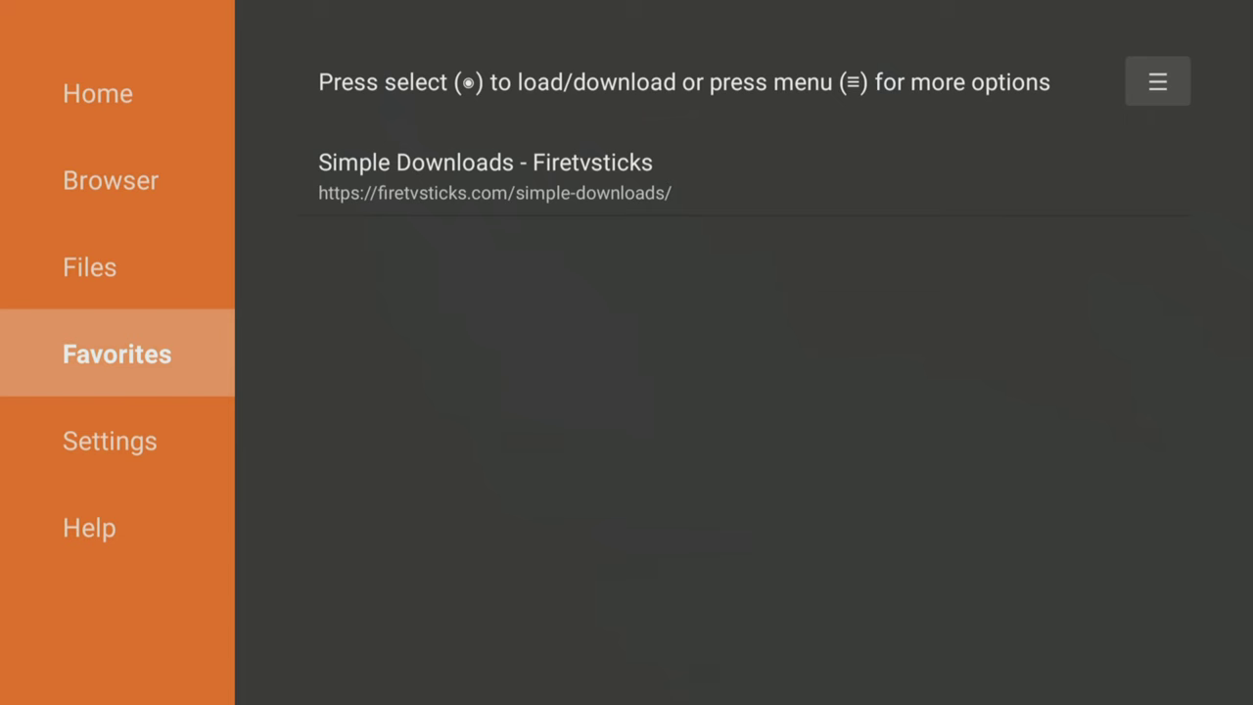
# Open the 'Simple Downloads - Firetvsticks' favorite and download Kodi 21 (Omega).
pyautogui.click(744, 176)
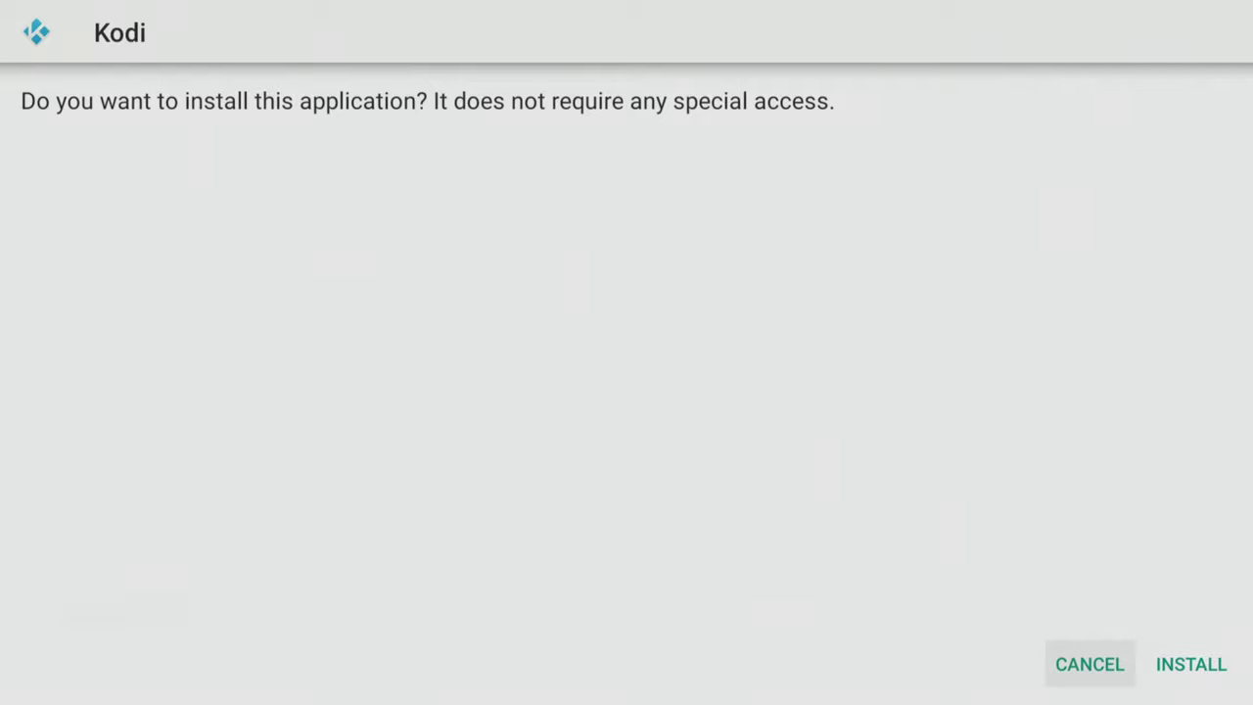
# Install Kodi, finish, and delete the downloaded Kodi installer file.
pyautogui.press('Right')
pyautogui.press('Return')
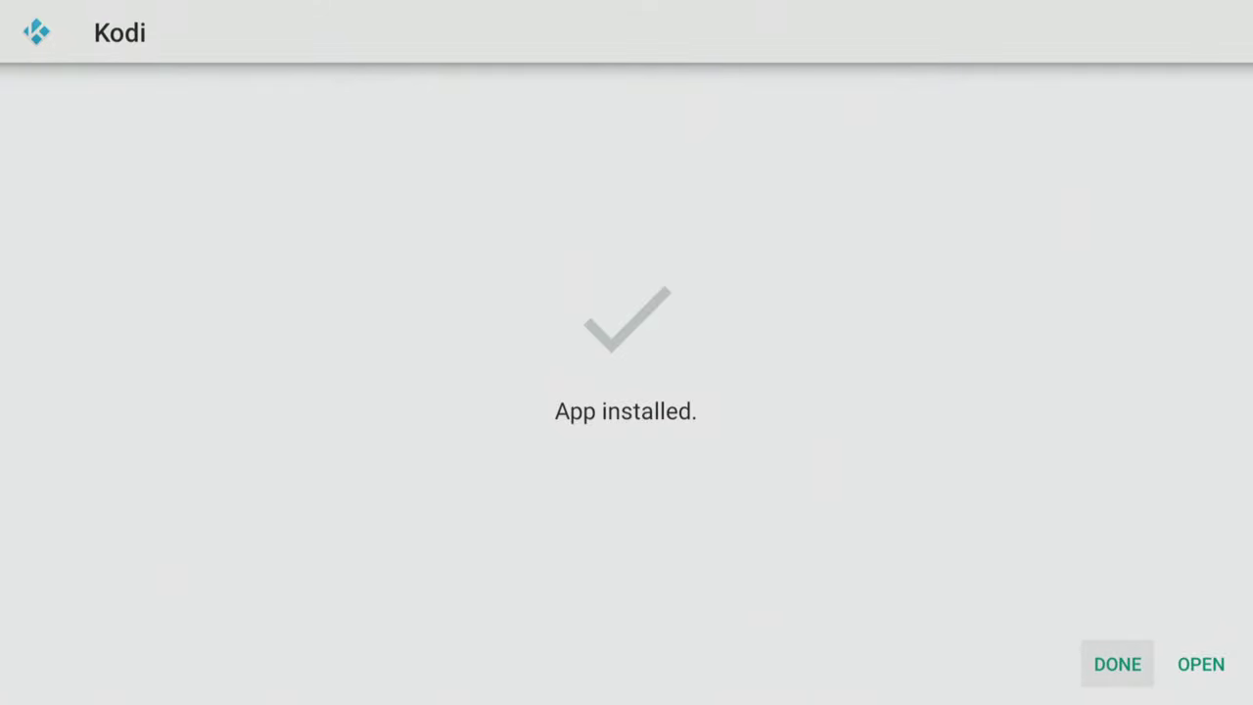
pyautogui.press('Return')
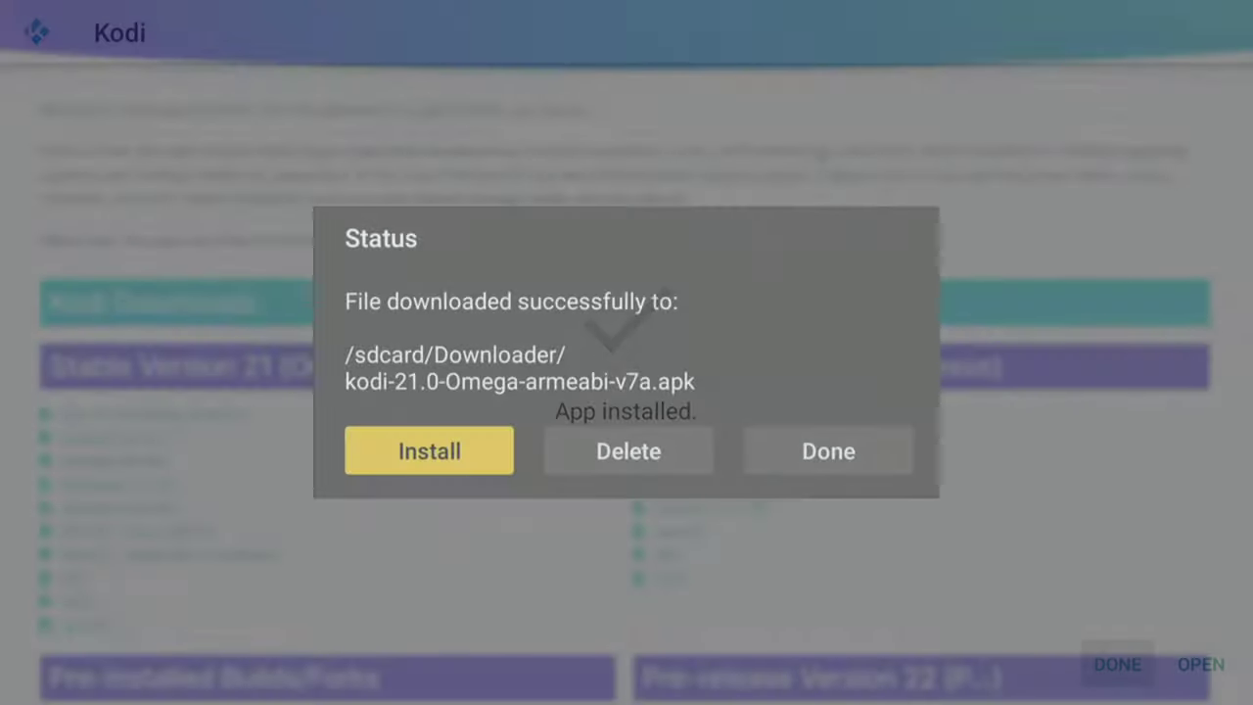
pyautogui.press('Right')
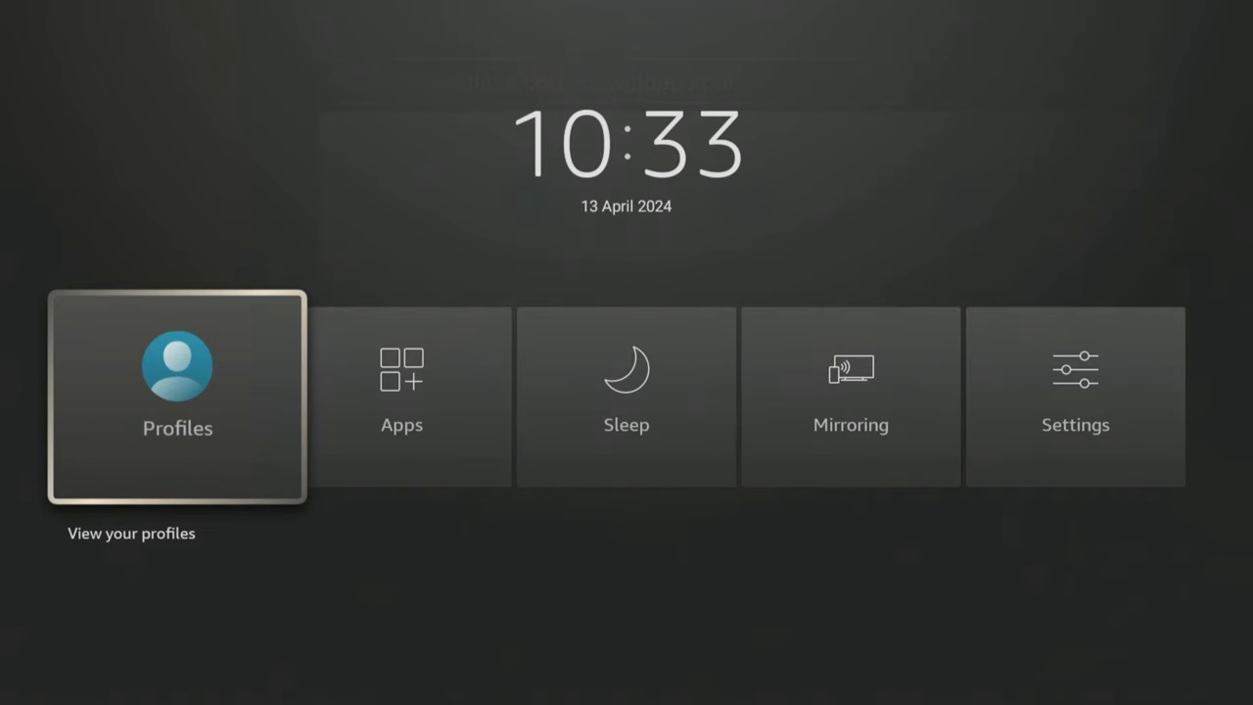
# Launch Kodi from Your Apps & Channels and allow it access to media and files.
pyautogui.press('Right')
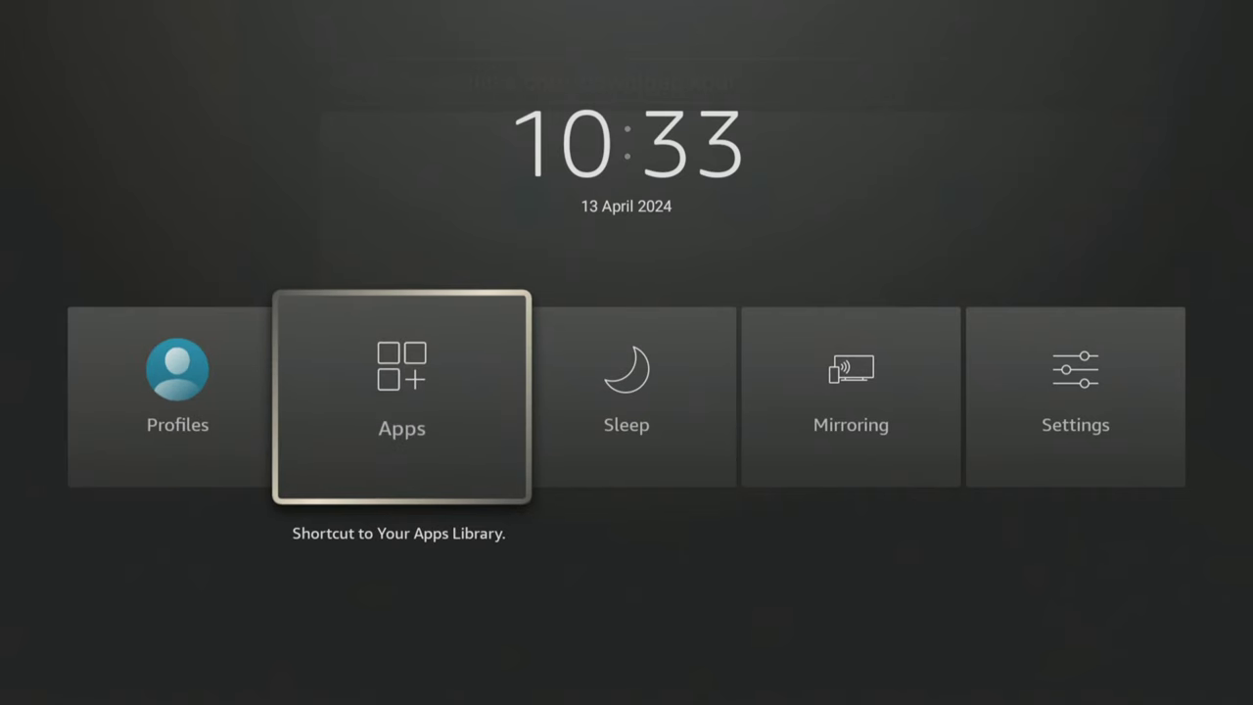
pyautogui.press('Return')
pyautogui.press('Down')
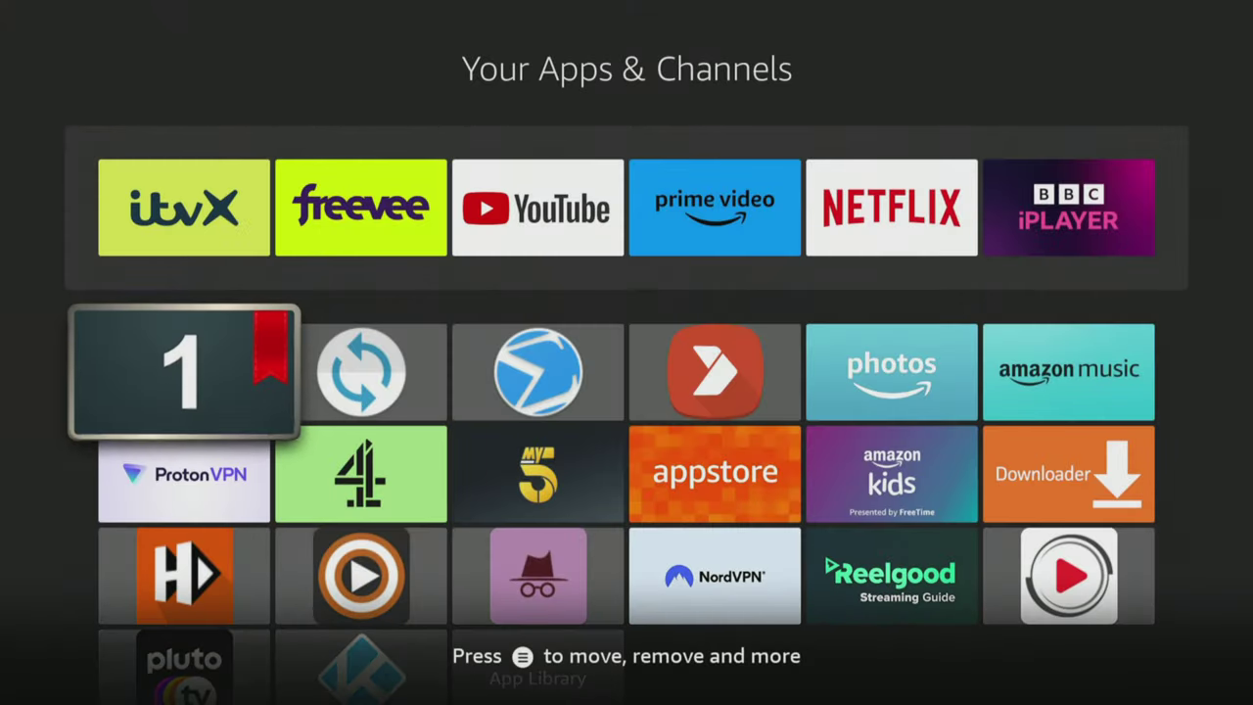
pyautogui.press('Down')
pyautogui.press('Down')
pyautogui.press('Down')
pyautogui.press('Right')
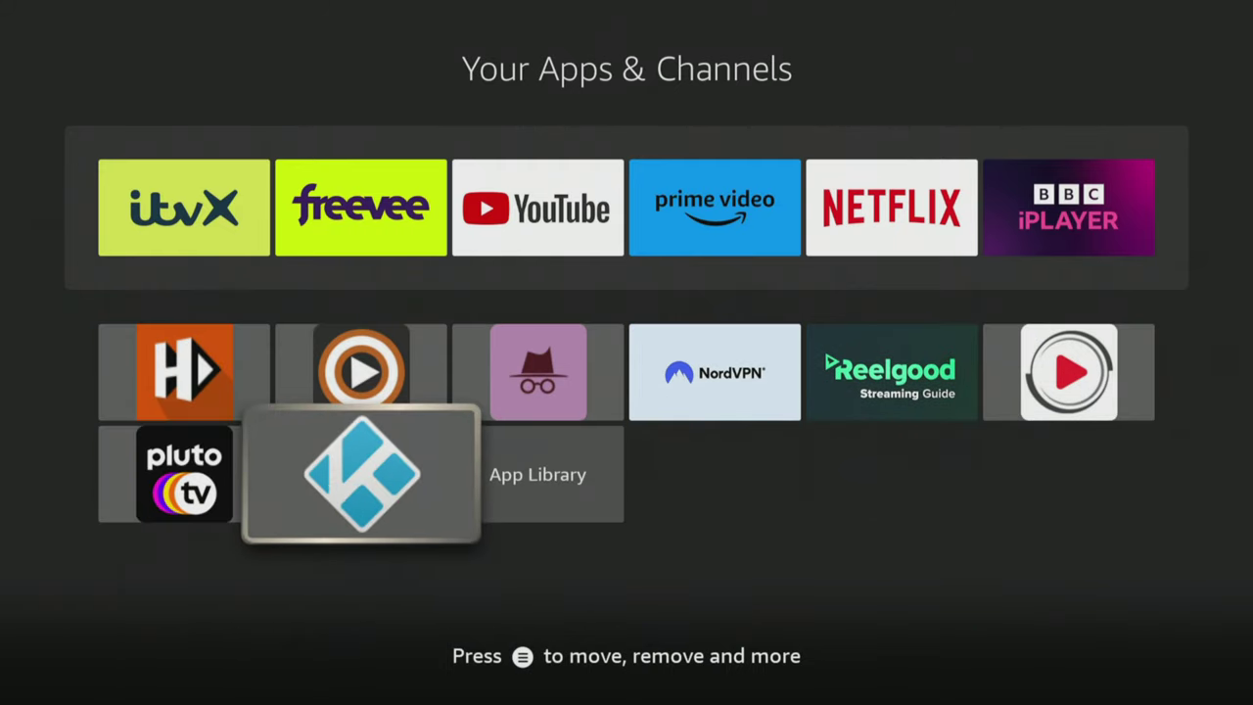
pyautogui.press('Return')
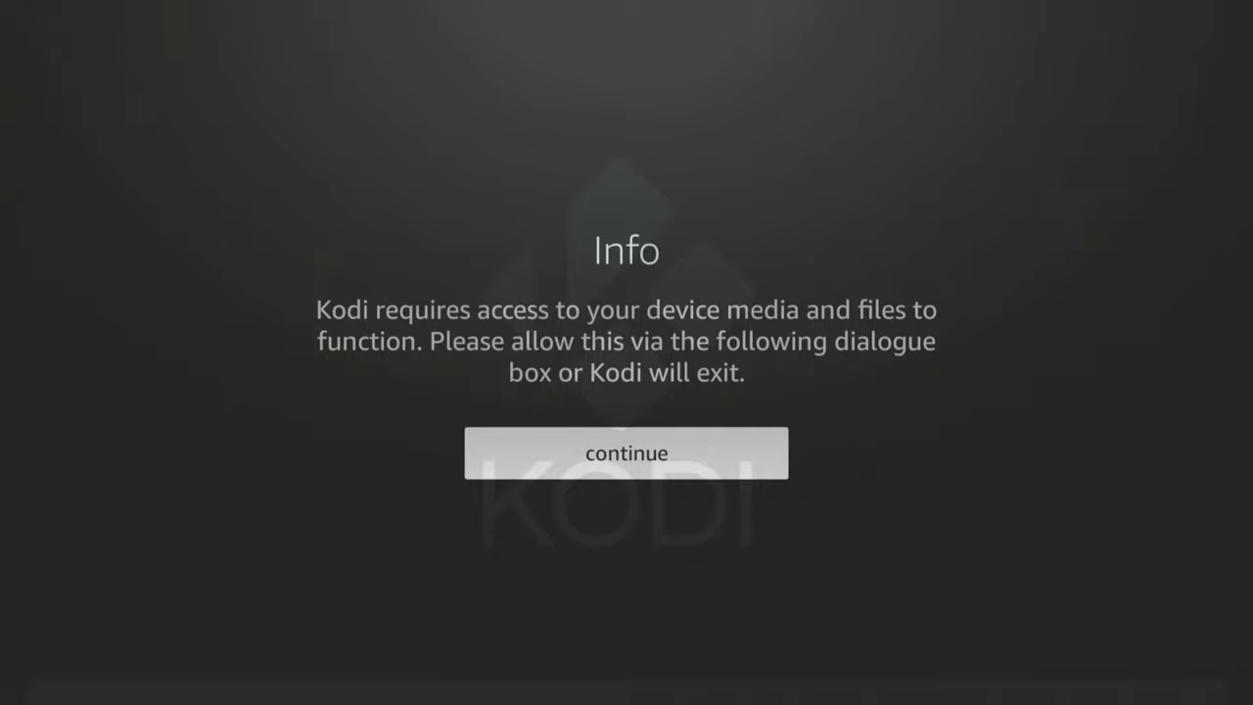
pyautogui.press('Return')
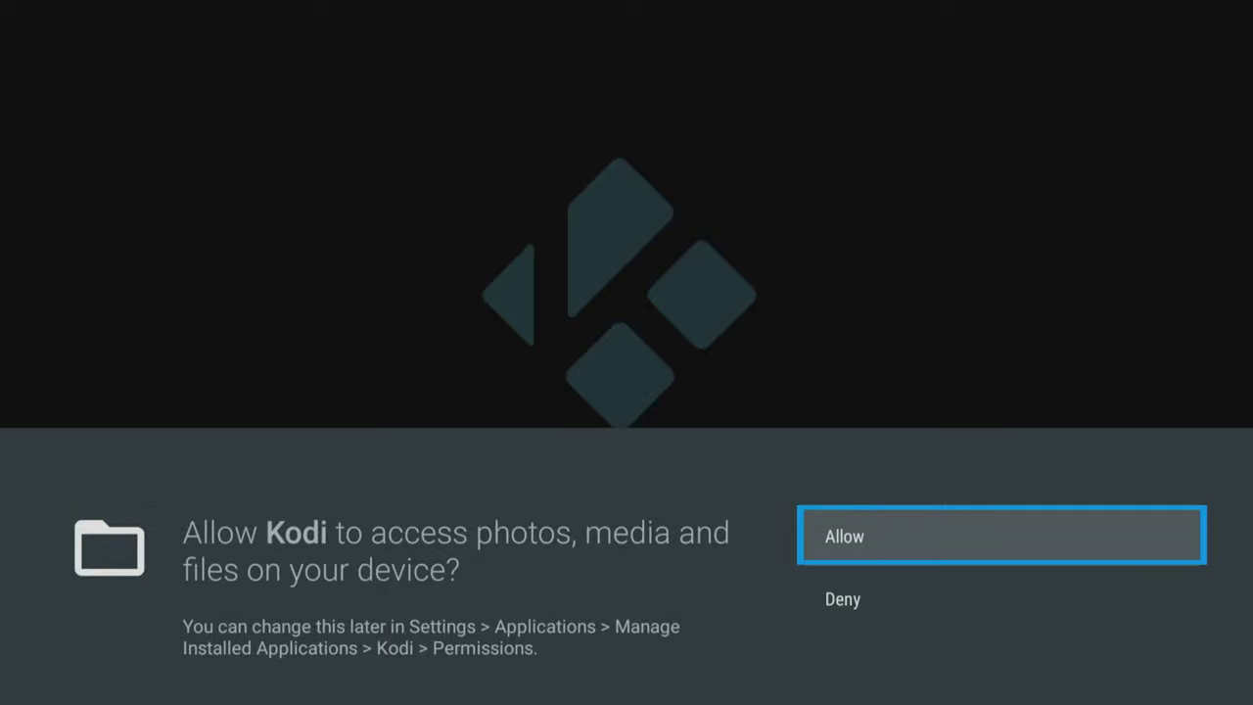
pyautogui.press('Return')
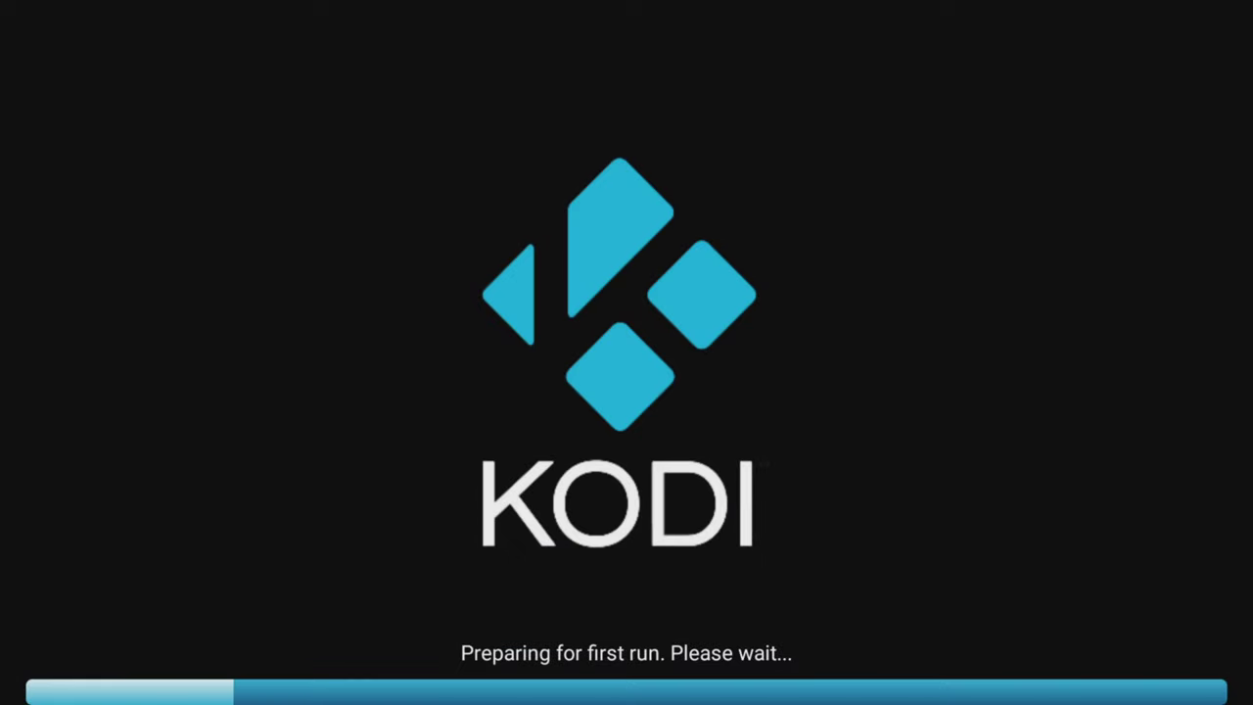